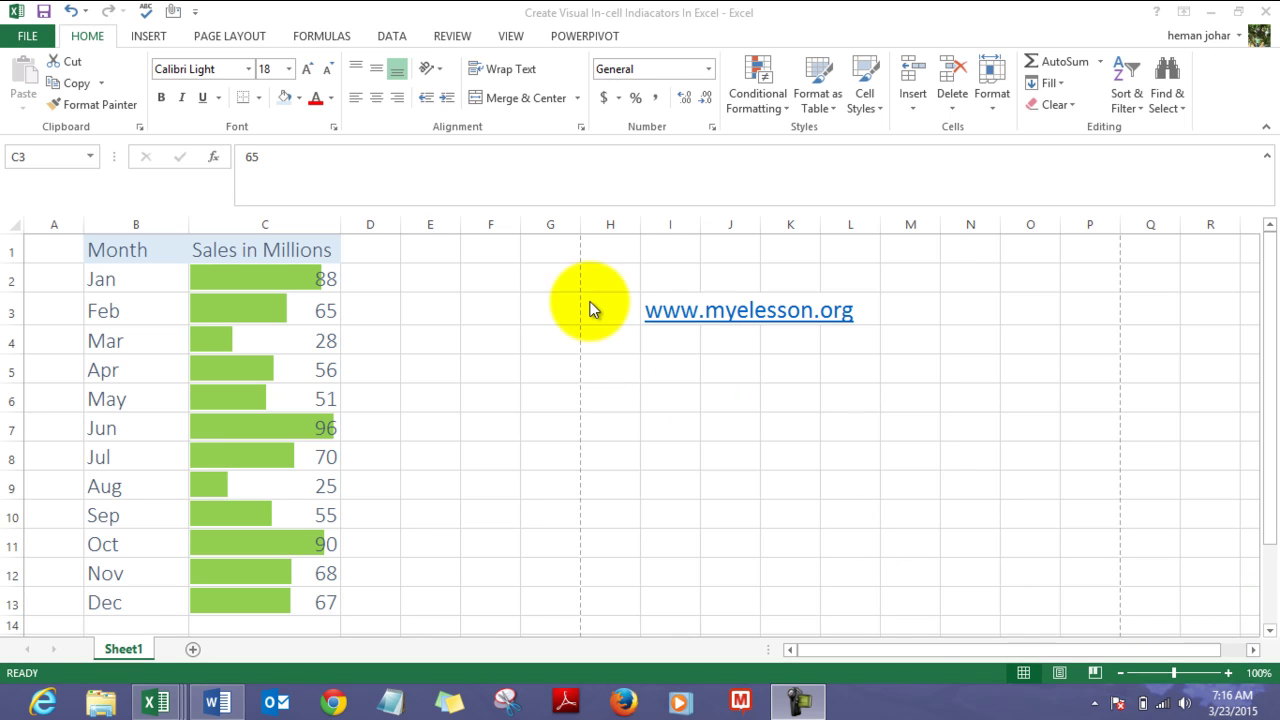
Change March's sales value from 28 to 1
{"action": "left_click", "coordinate": [258, 303]}
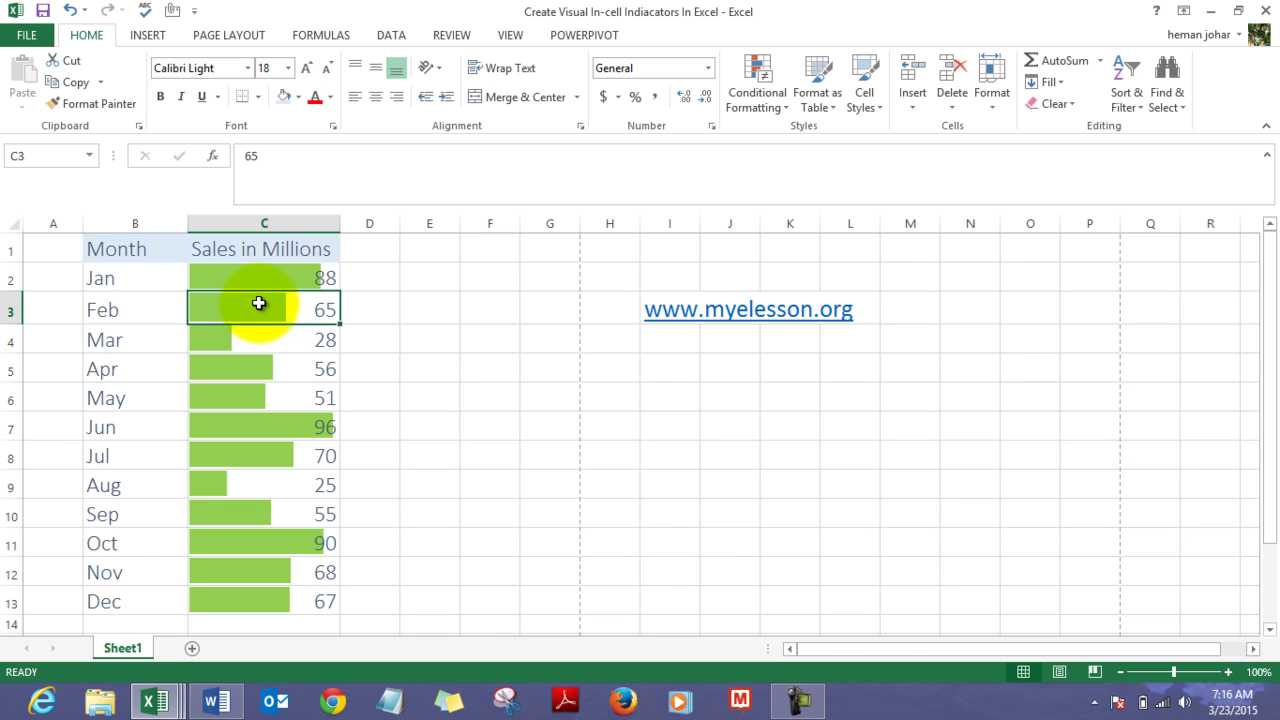
{"action": "key", "text": "Down"}
{"action": "key", "text": "Up"}
{"action": "key", "text": "Up"}
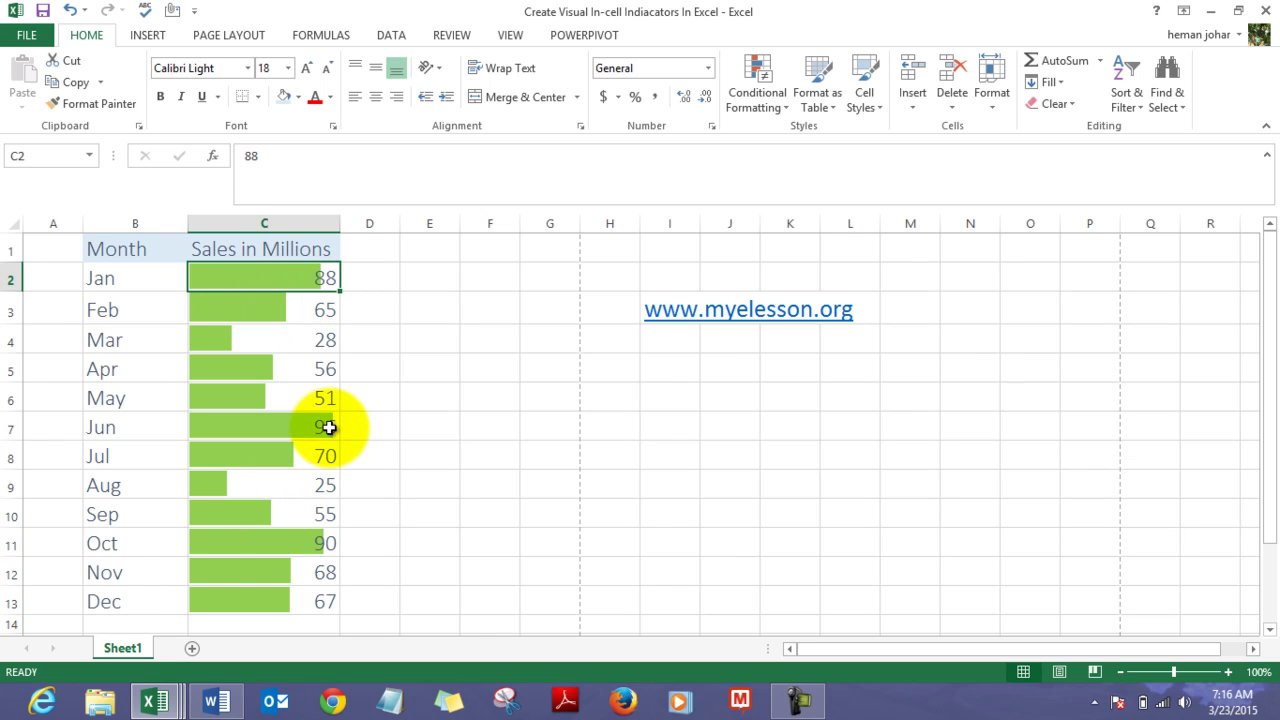
{"action": "left_click", "coordinate": [276, 484]}
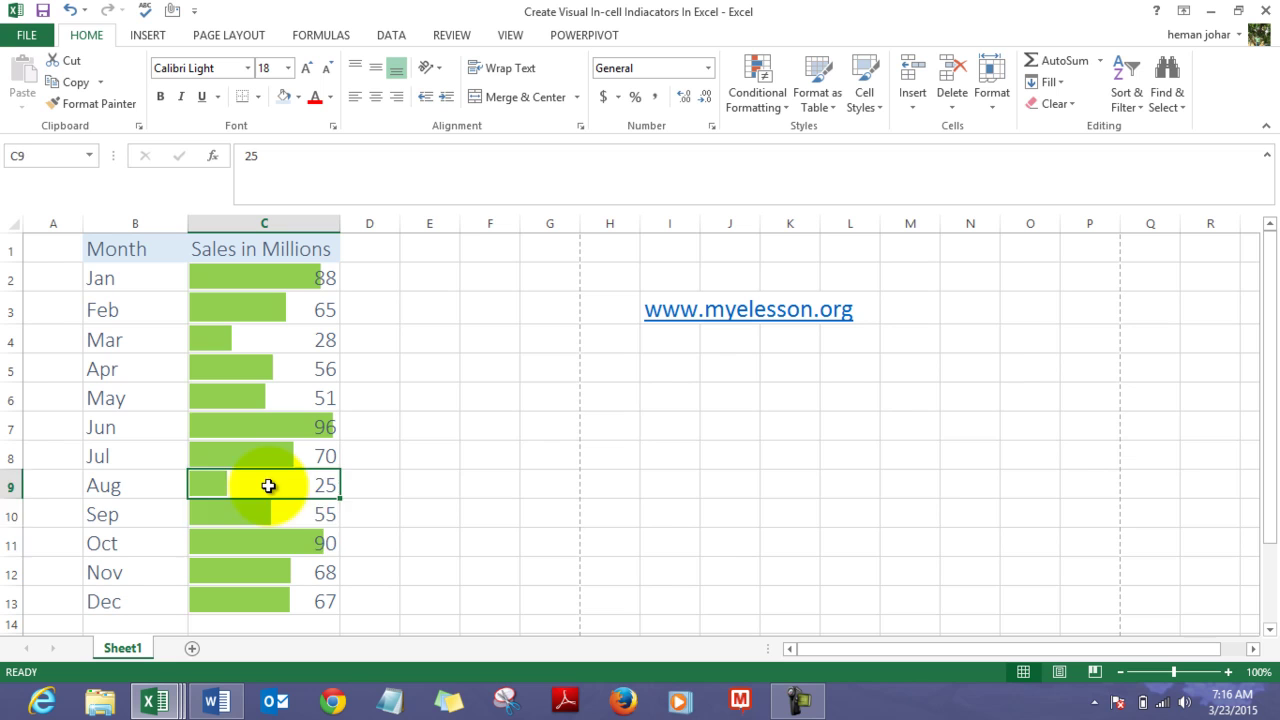
{"action": "key", "text": "Down"}
{"action": "key", "text": "Down"}
{"action": "key", "text": "Up"}
{"action": "key", "text": "Up"}
{"action": "key", "text": "Up"}
{"action": "key", "text": "Up"}
{"action": "key", "text": "Up"}
{"action": "key", "text": "Up"}
{"action": "key", "text": "Up"}
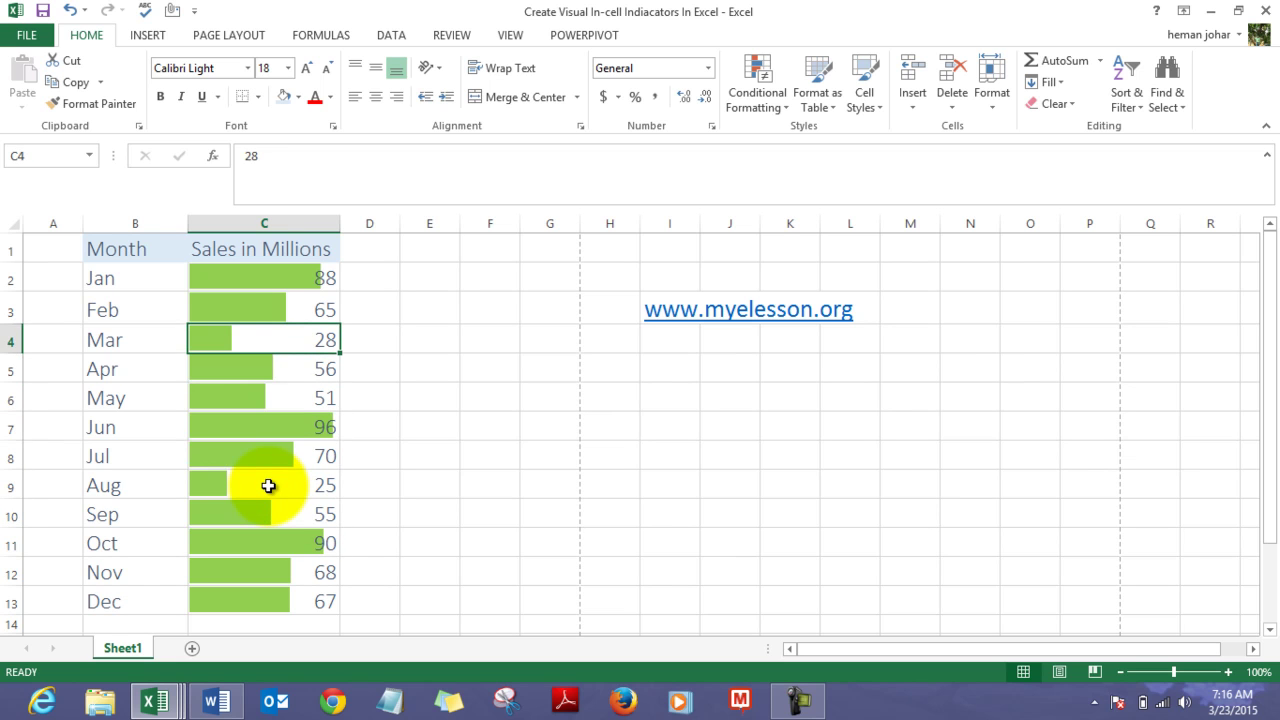
{"action": "type", "text": "1"}
{"action": "key", "text": "Return"}
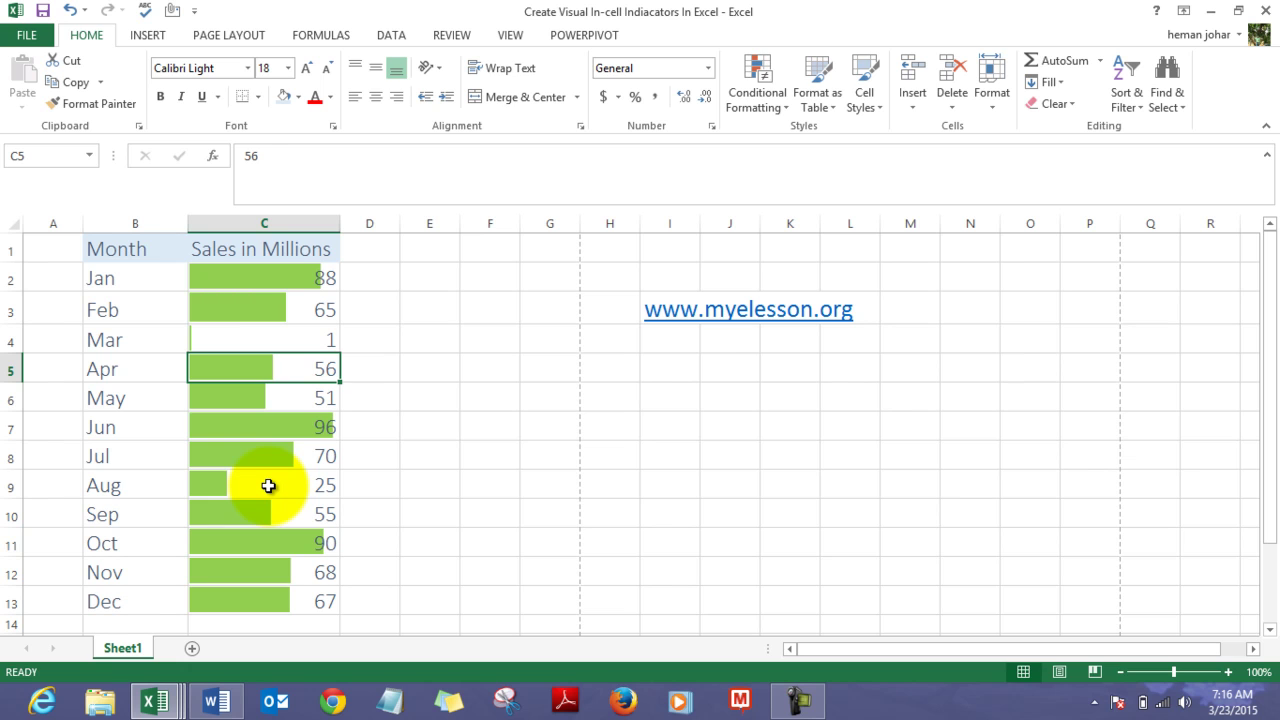
Step through the column C sales values to compare the resized data bars
{"action": "key", "text": "Down"}
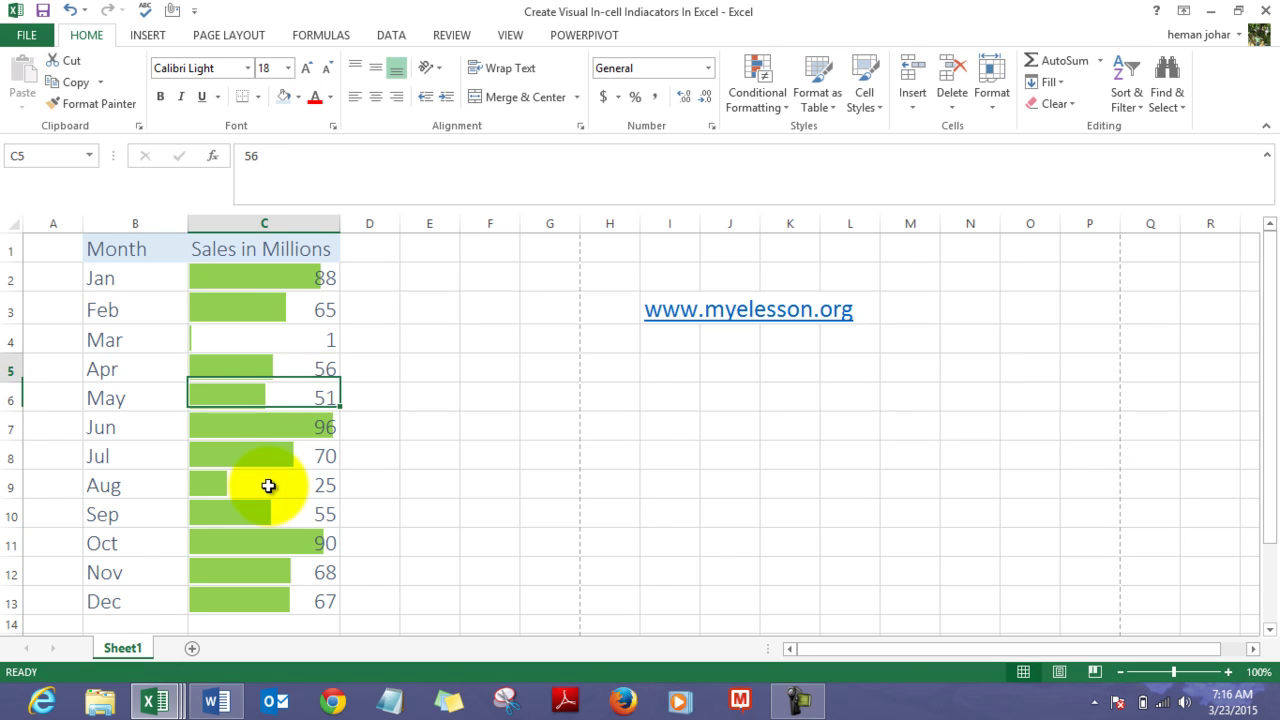
{"action": "key", "text": "Up"}
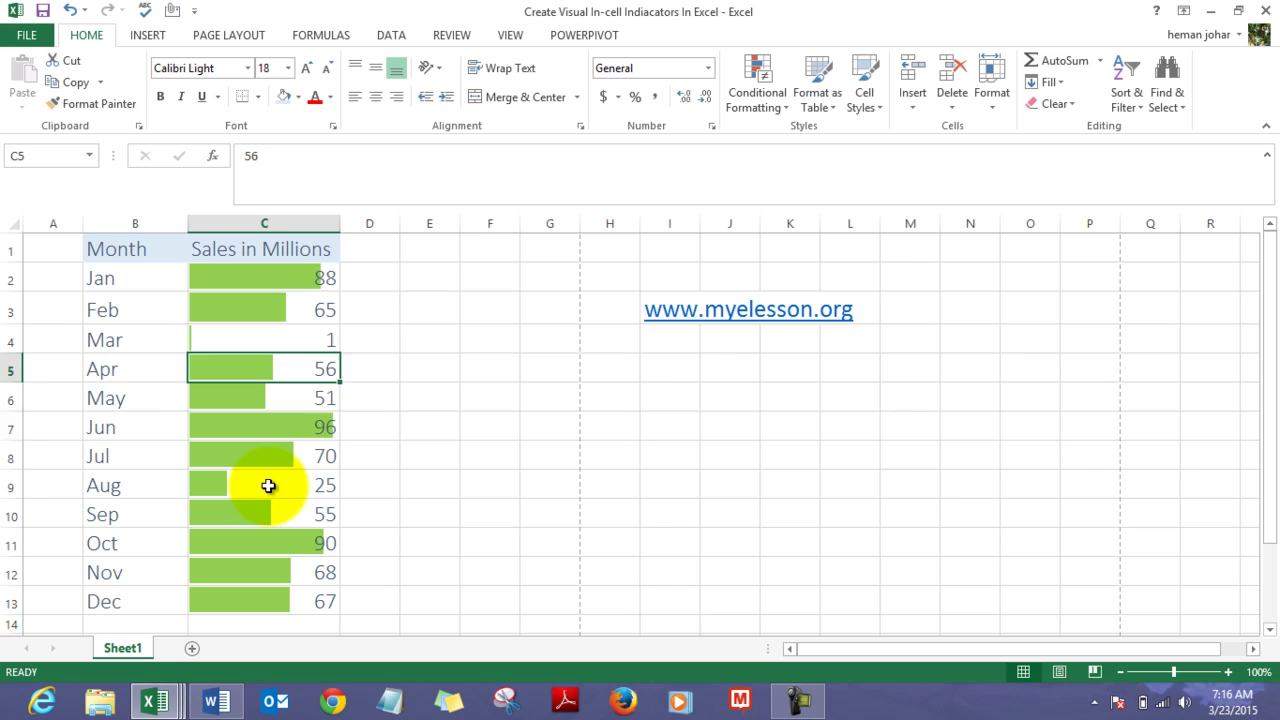
{"action": "key", "text": "Down"}
{"action": "key", "text": "Down"}
{"action": "key", "text": "Down"}
{"action": "key", "text": "Down"}
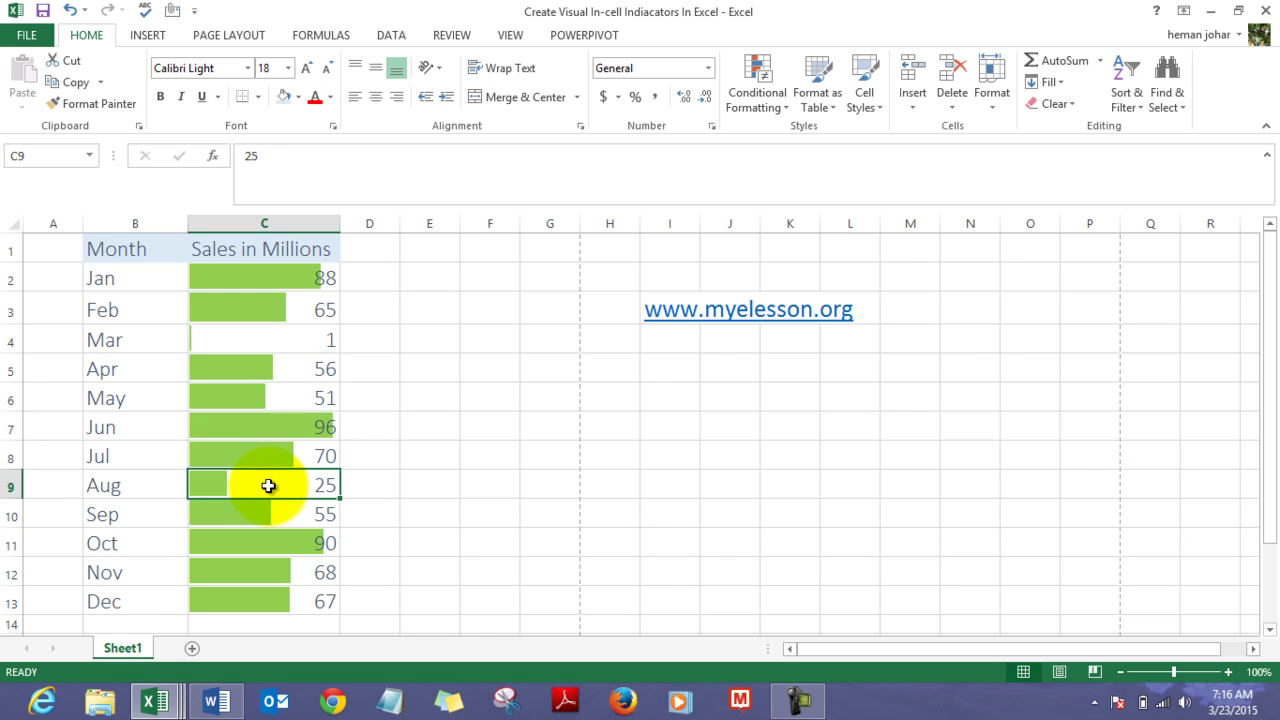
{"action": "key", "text": "Up"}
{"action": "key", "text": "Up"}
{"action": "key", "text": "Up"}
{"action": "key", "text": "Up"}
{"action": "key", "text": "Up"}
{"action": "key", "text": "Up"}
{"action": "key", "text": "Up"}
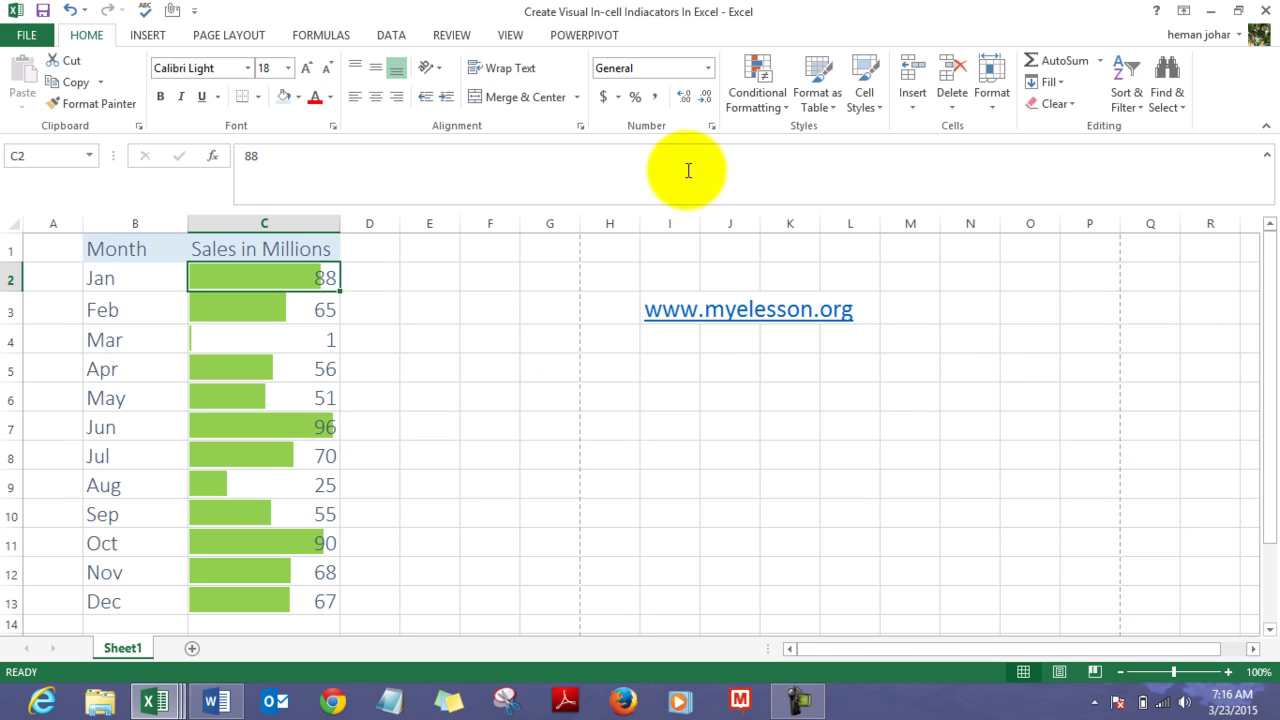
Clear the conditional formatting rules from the sales cells C2:C13, removing the green data bars
{"action": "key", "text": "shift+Down"}
{"action": "key", "text": "shift+Down"}
{"action": "key", "text": "shift+Down"}
{"action": "key", "text": "shift+Down"}
{"action": "key", "text": "shift+Down"}
{"action": "key", "text": "shift+Down"}
{"action": "key", "text": "shift+Down"}
{"action": "key", "text": "shift+Down"}
{"action": "key", "text": "shift+Down"}
{"action": "key", "text": "shift+Down"}
{"action": "key", "text": "shift+Down"}
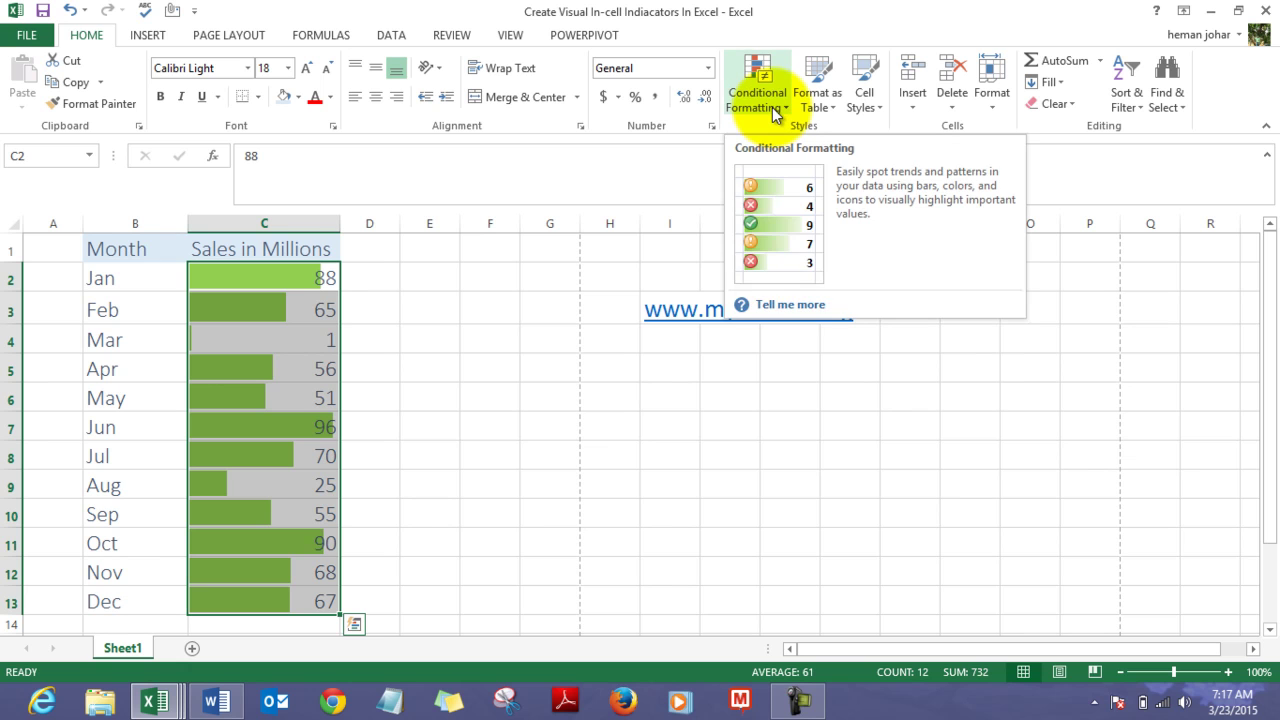
{"action": "left_click", "coordinate": [772, 107]}
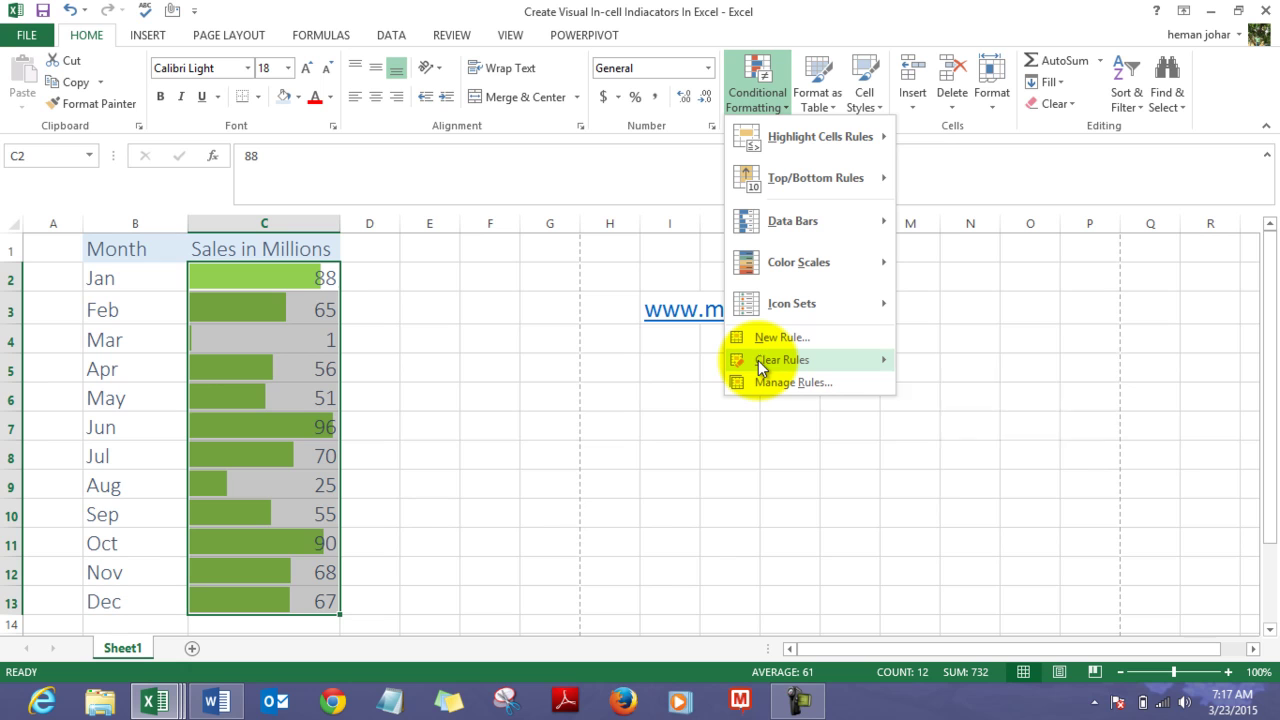
{"action": "mouse_move", "coordinate": [758, 360]}
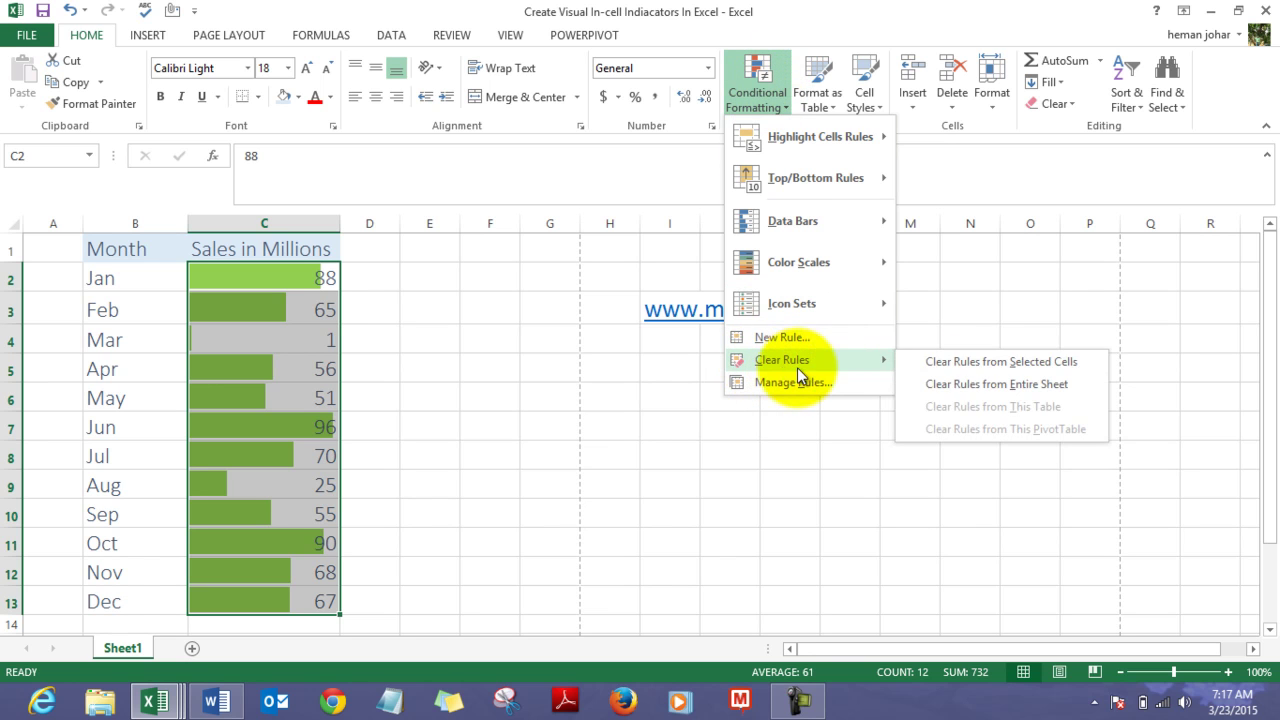
{"action": "left_click", "coordinate": [980, 364]}
{"action": "left_click", "coordinate": [571, 406]}
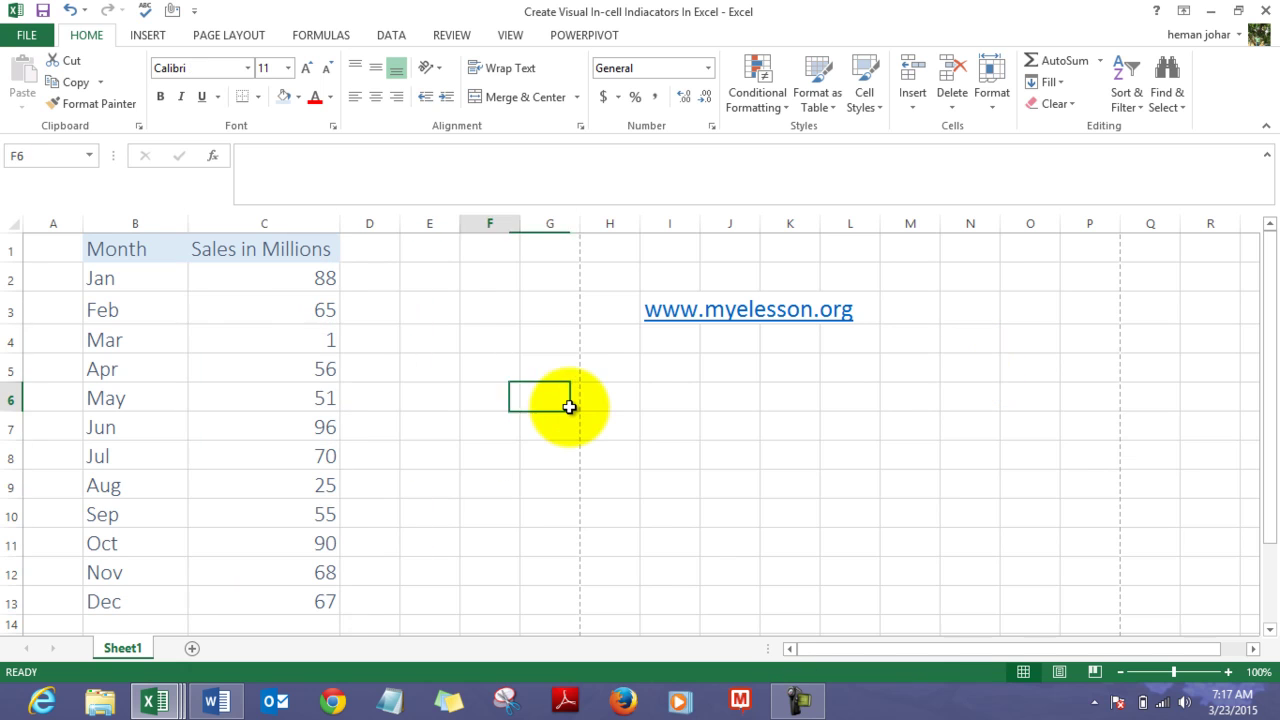
{"action": "key", "text": "Left"}
{"action": "key", "text": "Left"}
{"action": "key", "text": "Up"}
{"action": "key", "text": "Up"}
{"action": "key", "text": "Up"}
{"action": "key", "text": "Up"}
Select C2:C13 and preview the Green Data Bar option under Conditional Formatting Data Bars
{"action": "key", "text": "Left"}
{"action": "key", "text": "Left"}
{"action": "key", "text": "shift+Down"}
{"action": "key", "text": "shift+Down"}
{"action": "key", "text": "shift+Down"}
{"action": "key", "text": "shift+Down"}
{"action": "key", "text": "shift+Down"}
{"action": "key", "text": "shift+Down"}
{"action": "key", "text": "shift+Down"}
{"action": "key", "text": "shift+Down"}
{"action": "key", "text": "shift+Down"}
{"action": "key", "text": "shift+Down"}
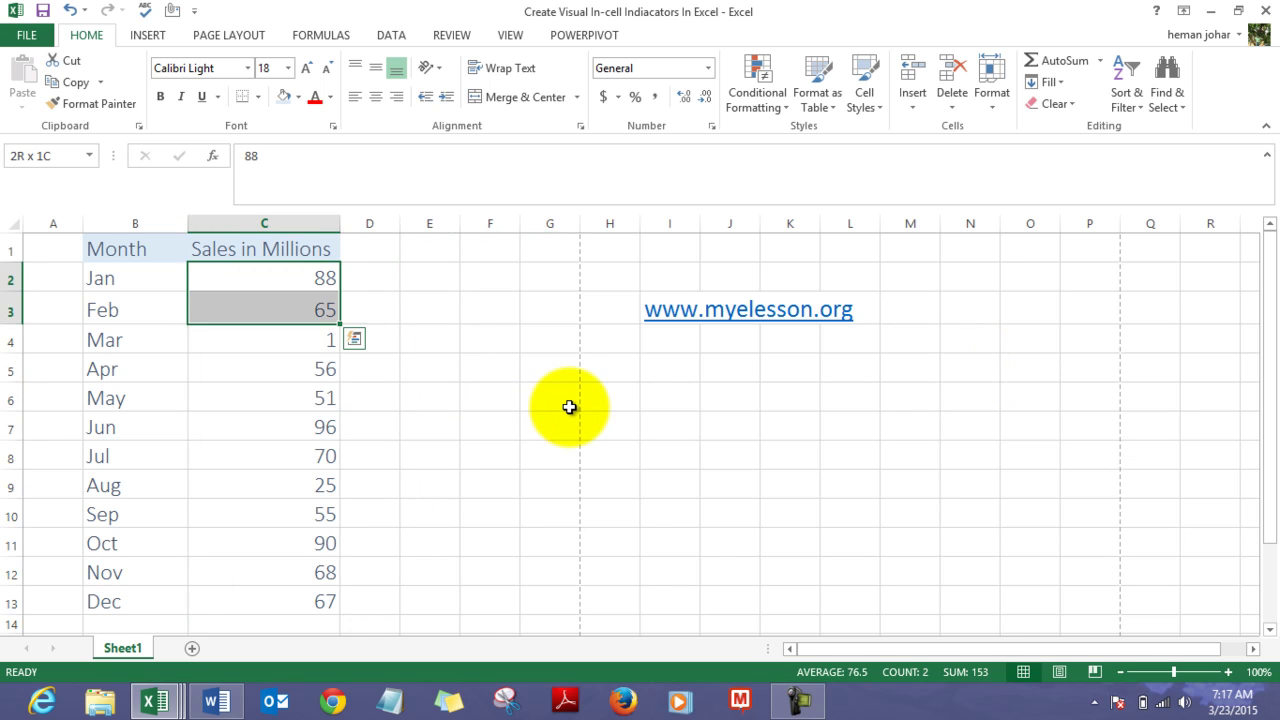
{"action": "key", "text": "shift+Down"}
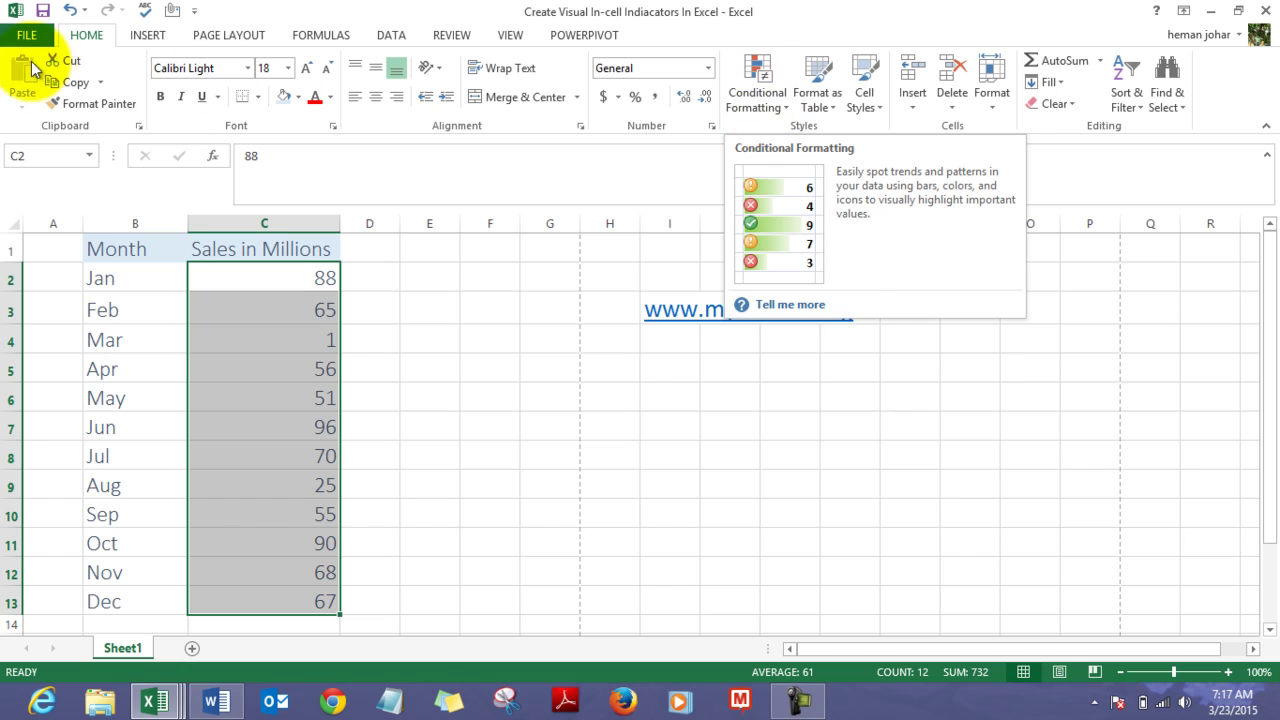
{"action": "left_click", "coordinate": [780, 105]}
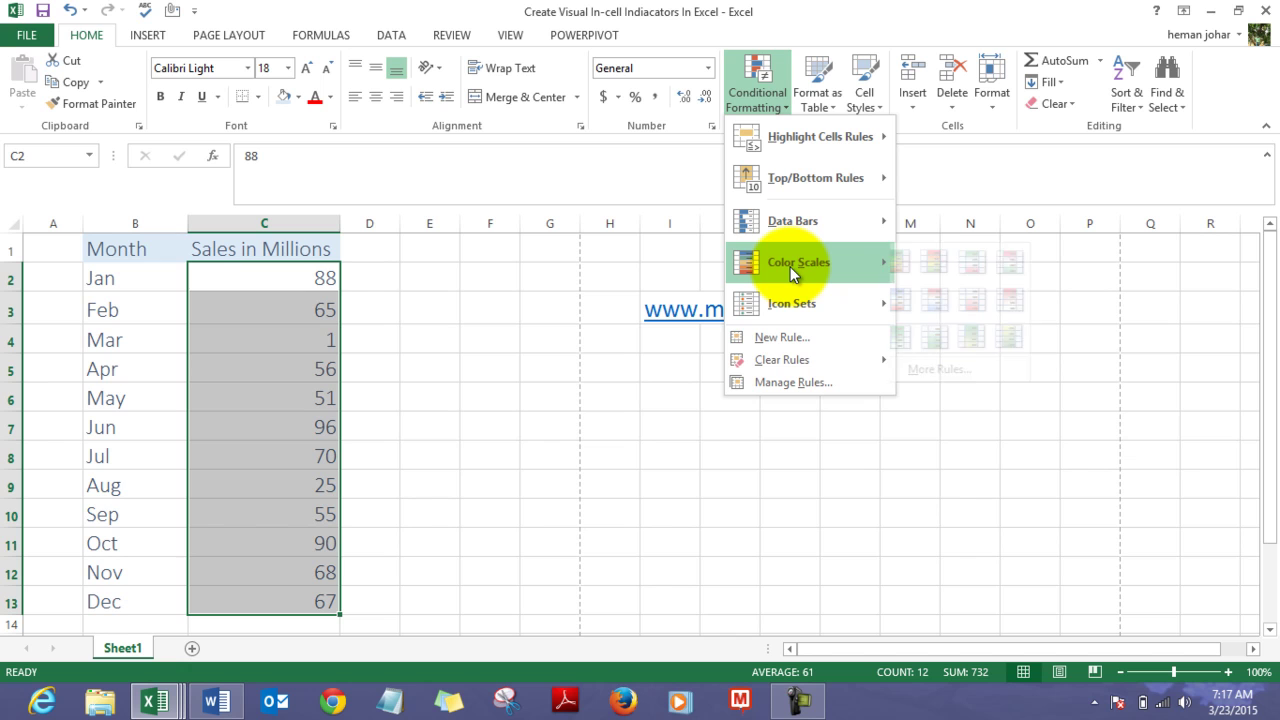
{"action": "mouse_move", "coordinate": [795, 229]}
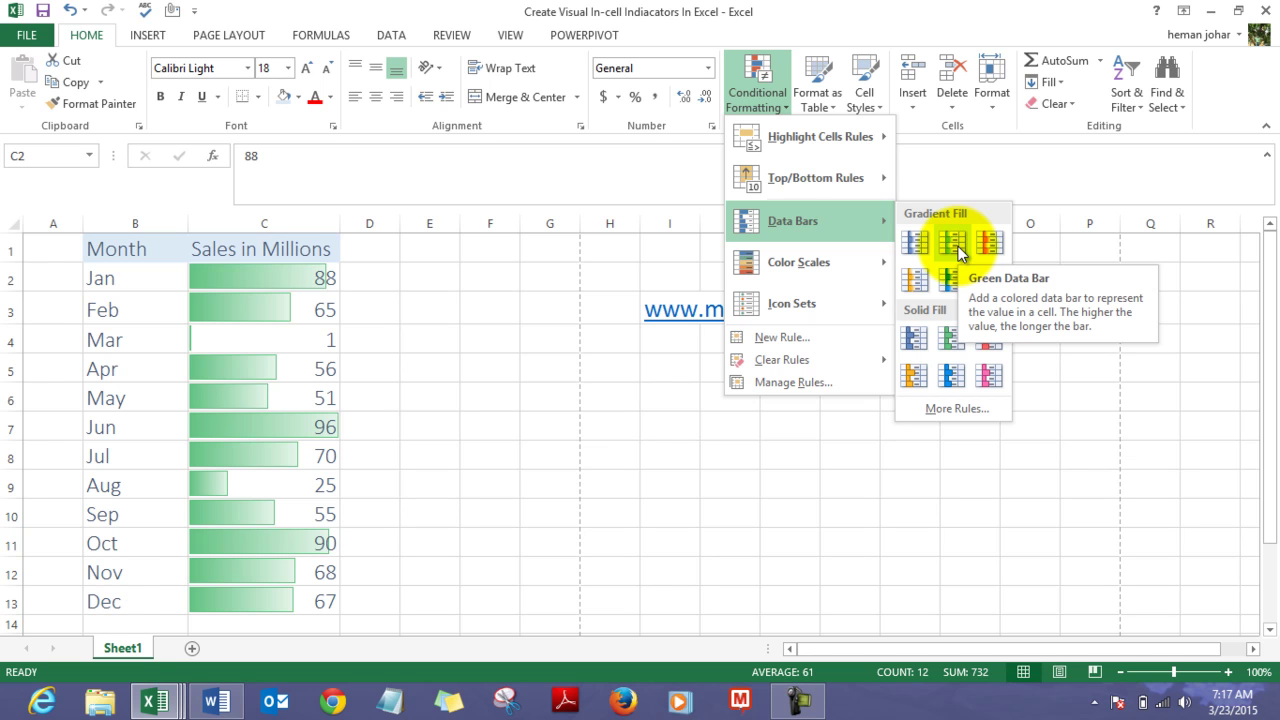
In a new data bar rule, set the minimum to Number 0 and the maximum to Number 100
{"action": "left_click", "coordinate": [946, 410]}
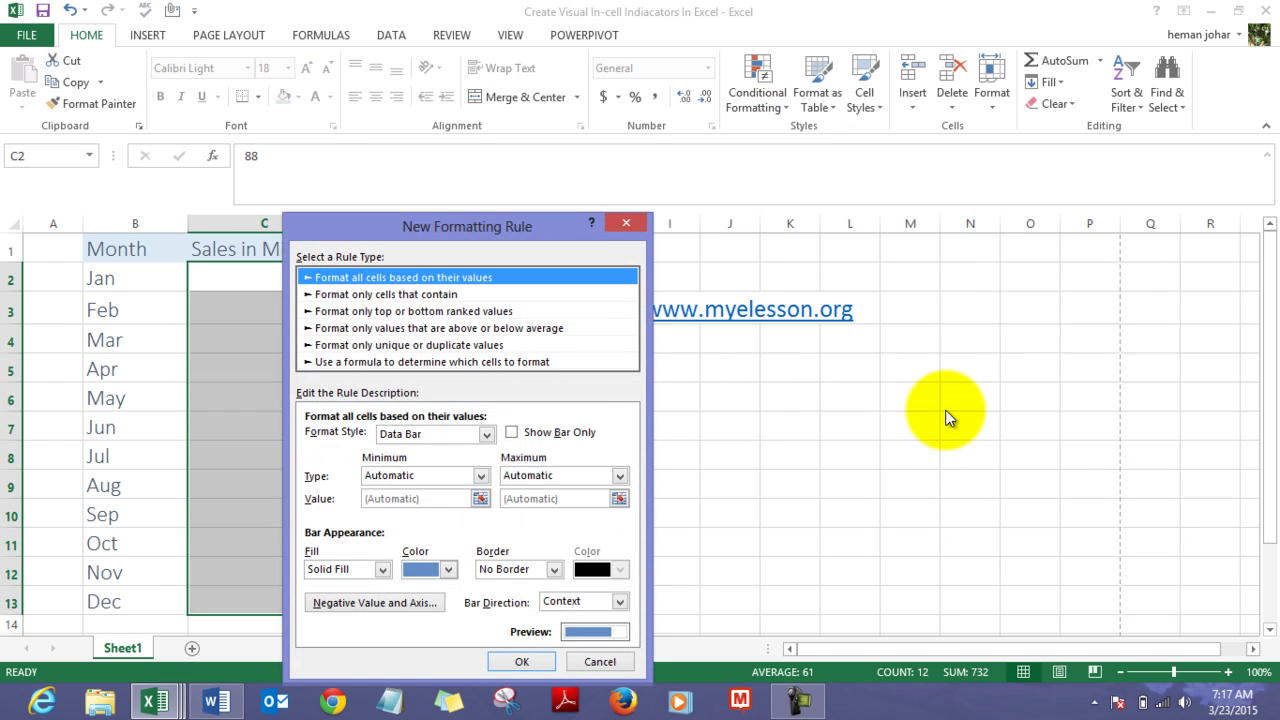
{"action": "left_click_drag", "start_coordinate": [540, 228], "coordinate": [869, 182]}
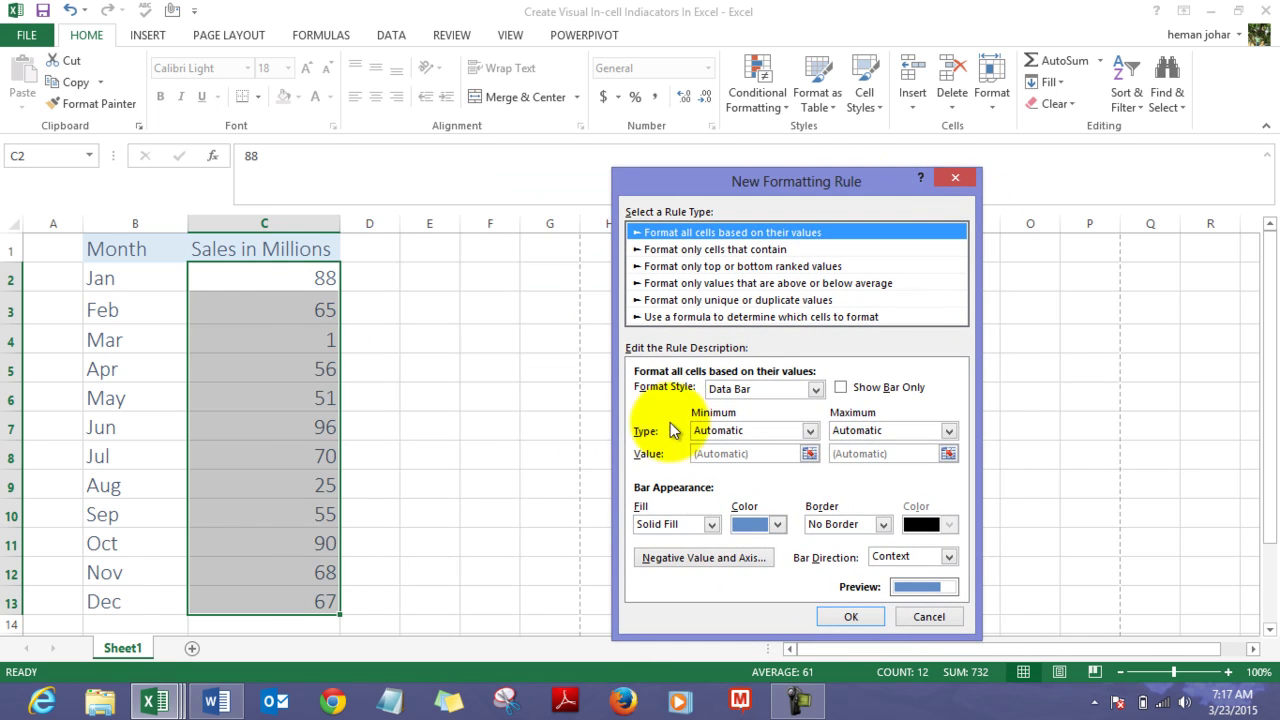
{"action": "left_click", "coordinate": [811, 431]}
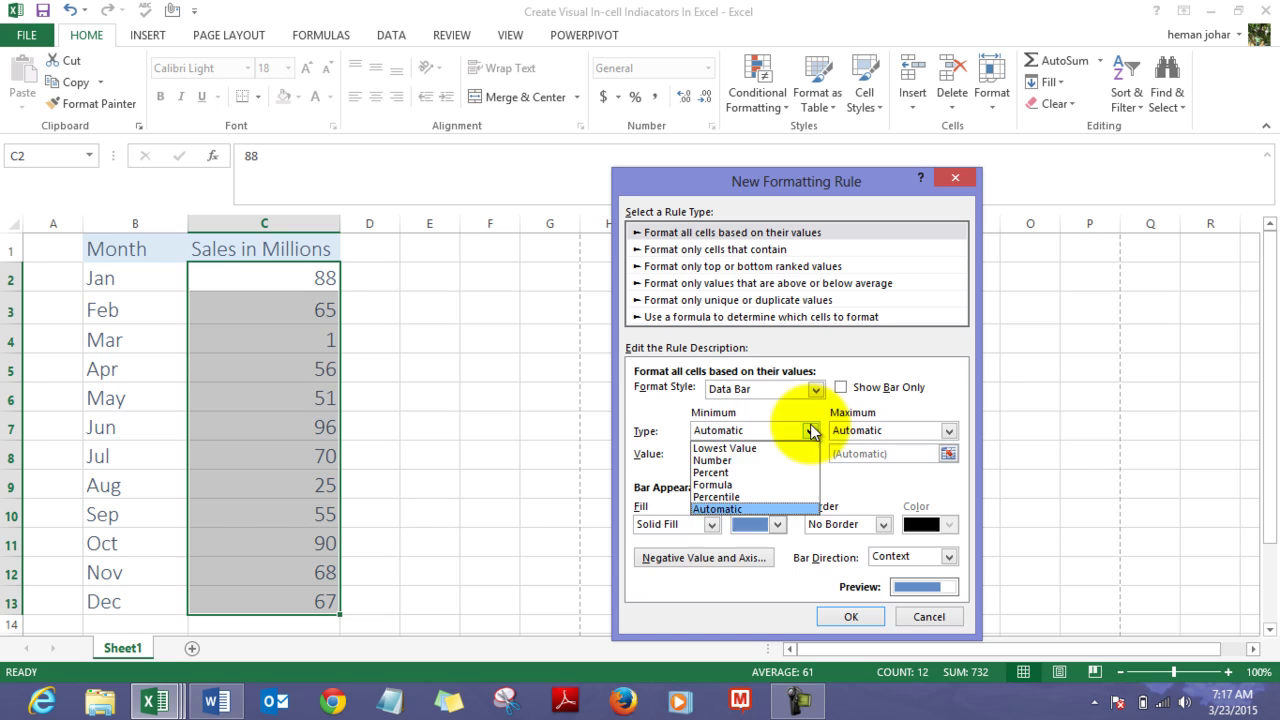
{"action": "left_click", "coordinate": [735, 458]}
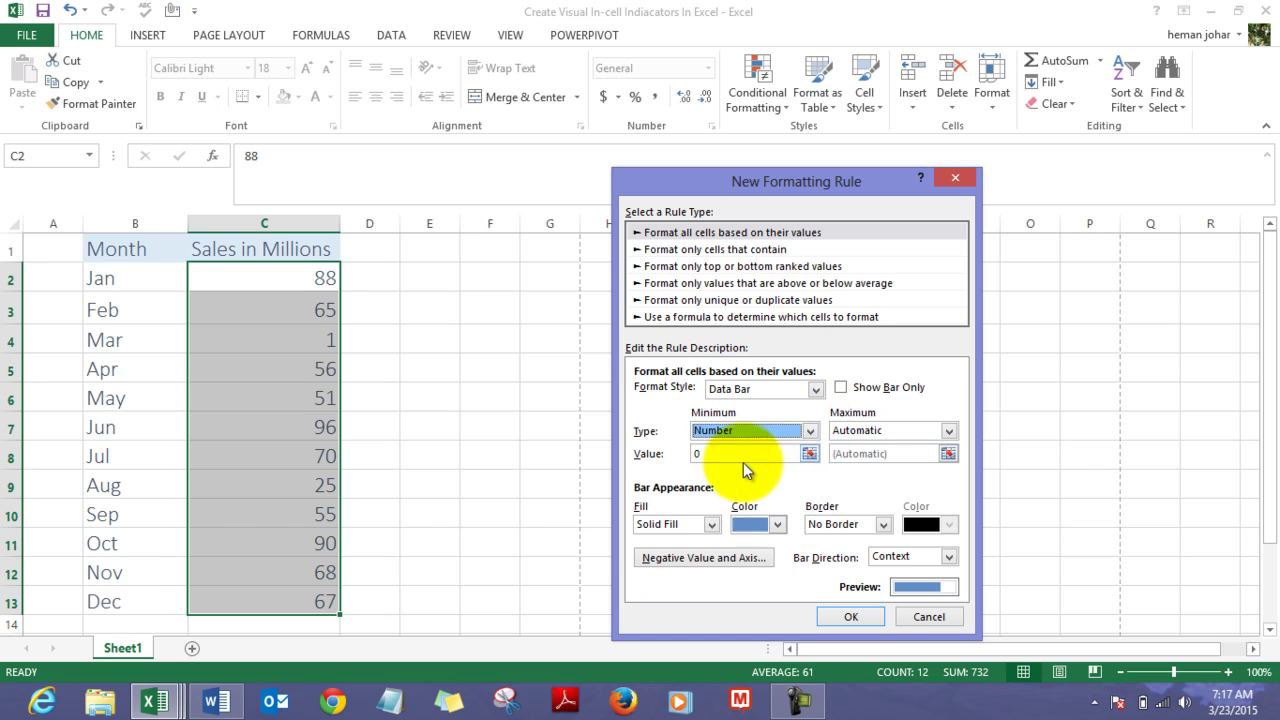
{"action": "left_click", "coordinate": [948, 431]}
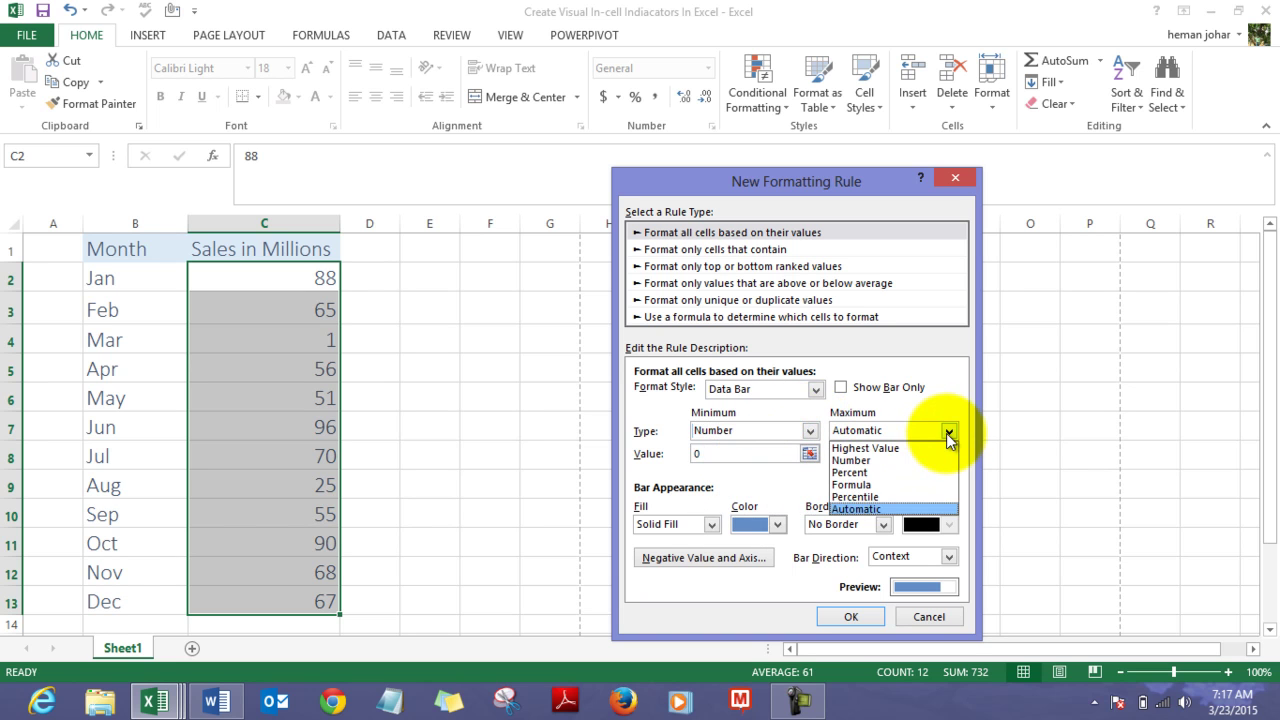
{"action": "left_click", "coordinate": [868, 463]}
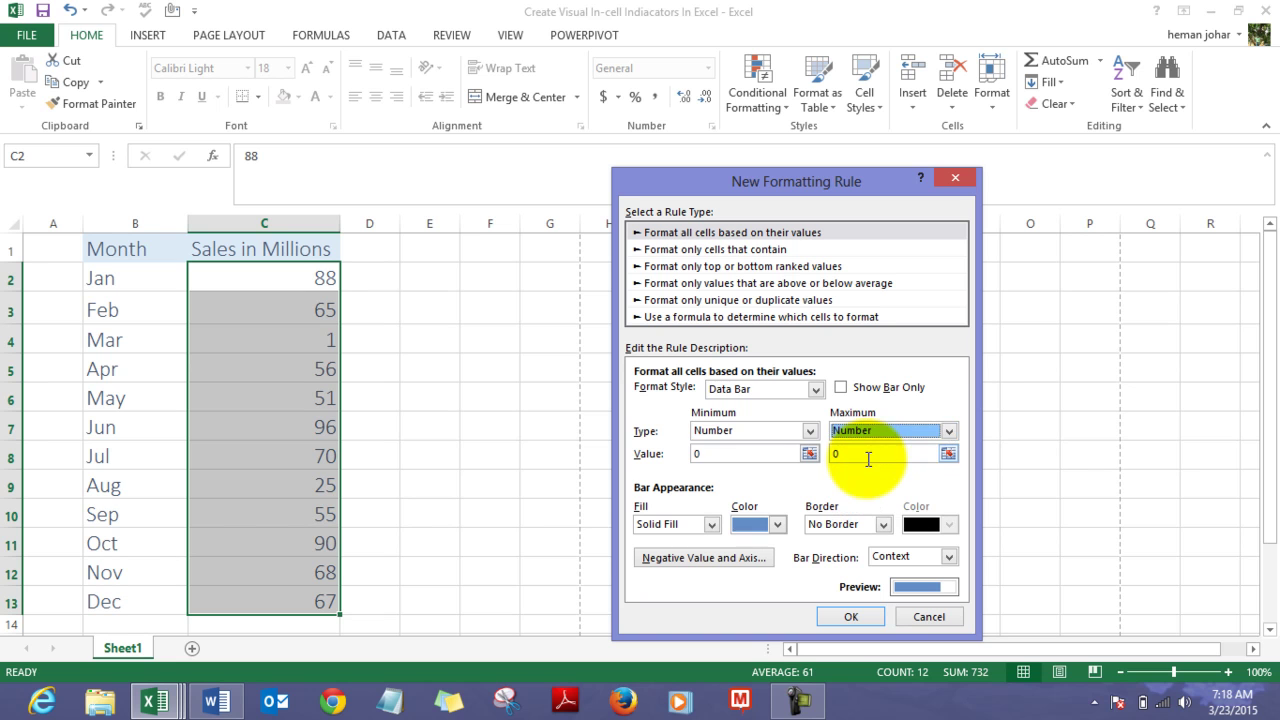
{"action": "left_click", "coordinate": [737, 453]}
{"action": "left_click", "coordinate": [850, 457]}
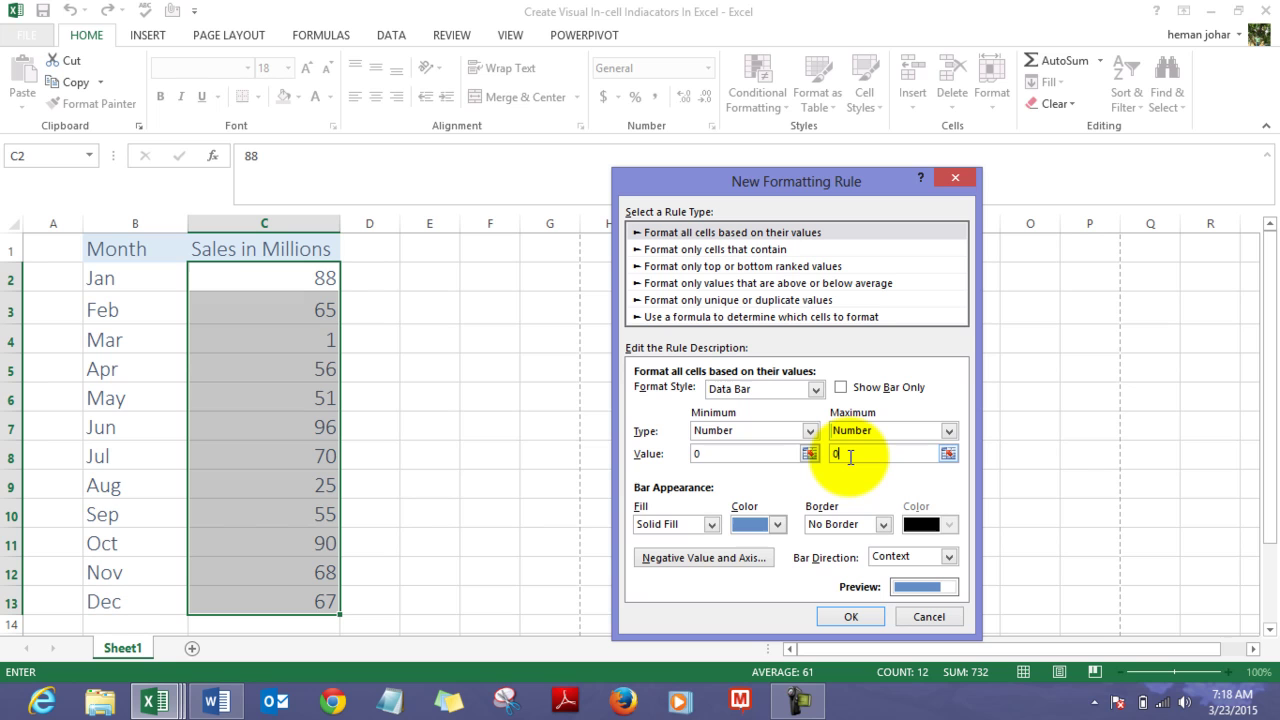
{"action": "key", "text": "BackSpace"}
{"action": "type", "text": "100"}
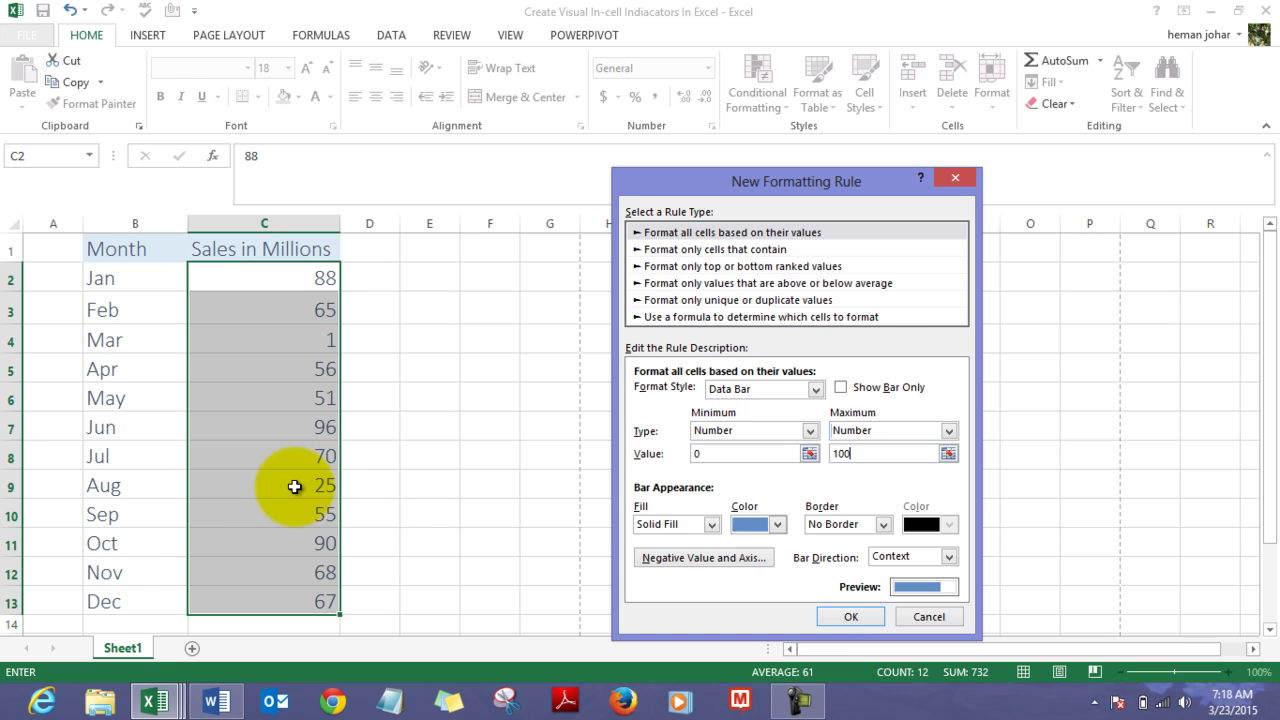
Set the data bar colour to light green with a gradient fill
{"action": "left_click", "coordinate": [779, 525]}
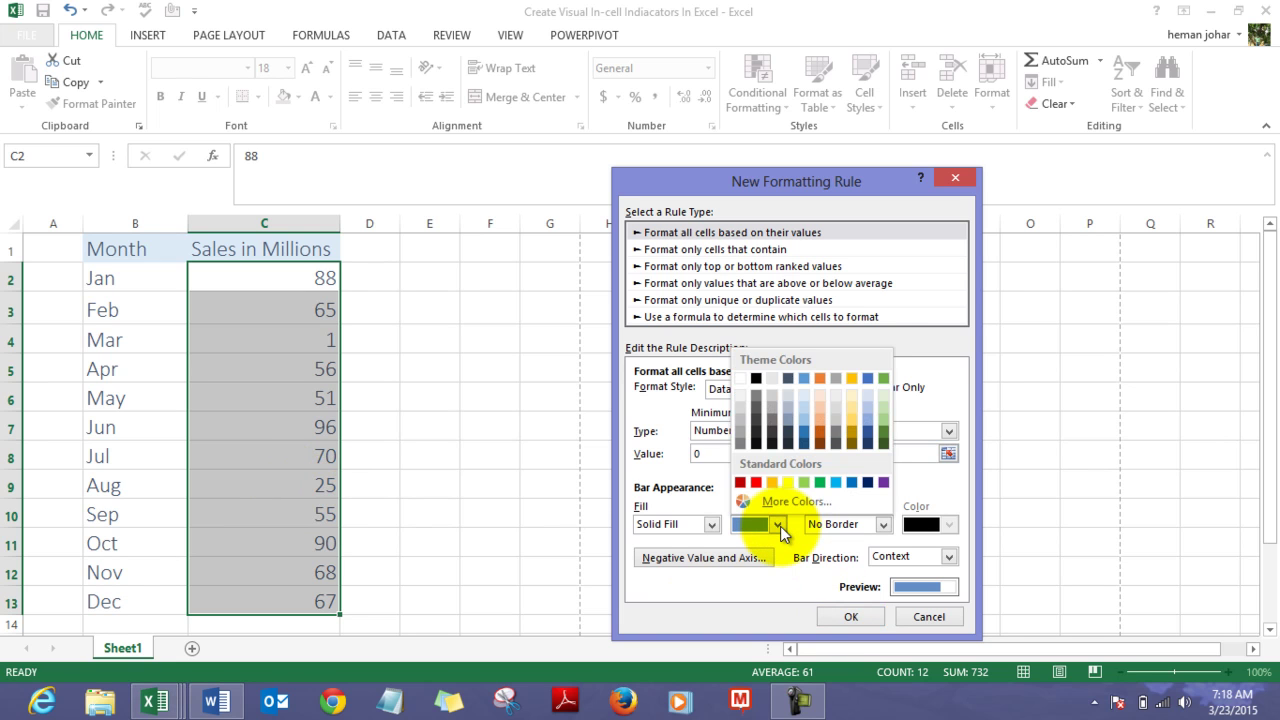
{"action": "left_click", "coordinate": [780, 526]}
{"action": "left_click", "coordinate": [780, 526]}
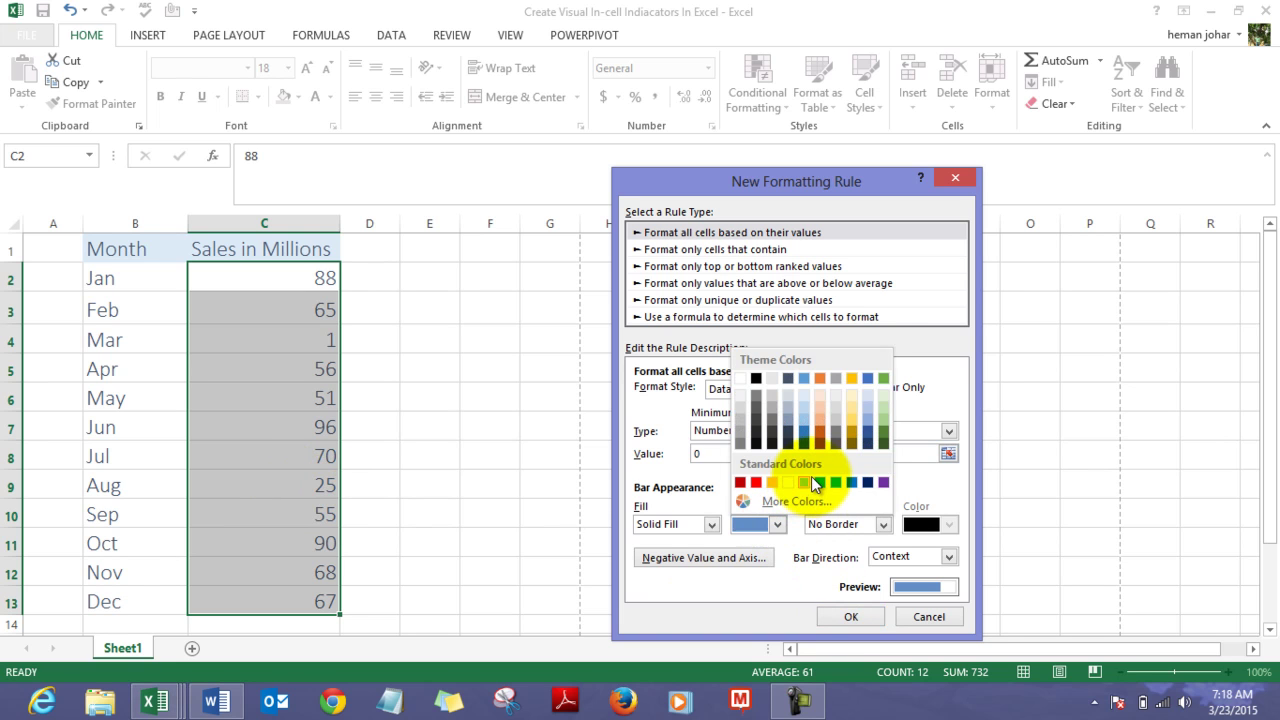
{"action": "left_click", "coordinate": [803, 482]}
{"action": "left_click", "coordinate": [711, 525]}
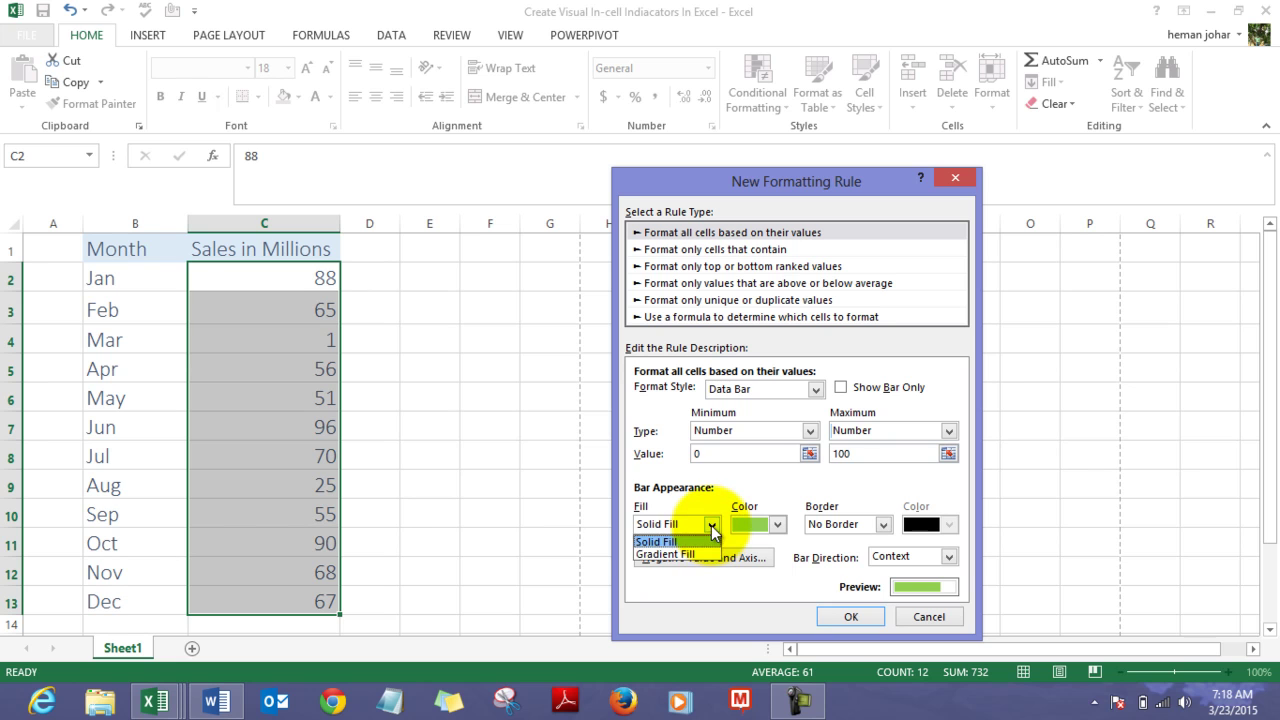
{"action": "left_click", "coordinate": [690, 550]}
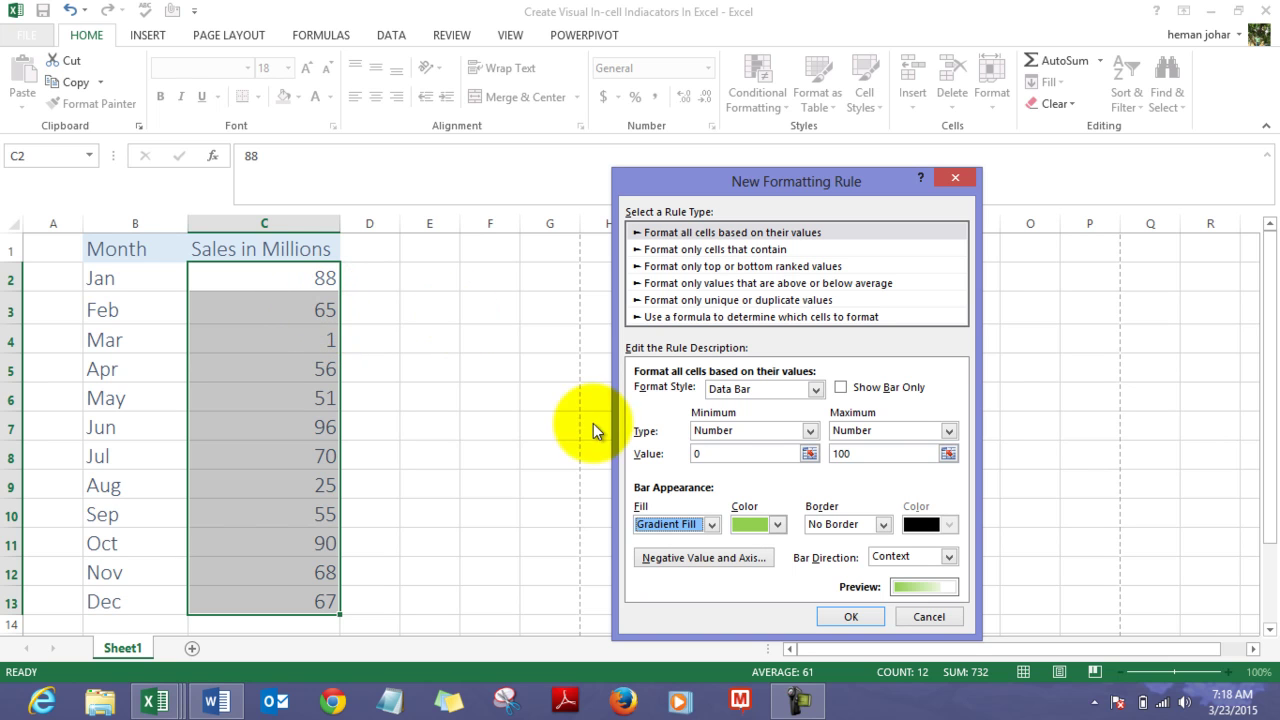
{"action": "left_click", "coordinate": [848, 616]}
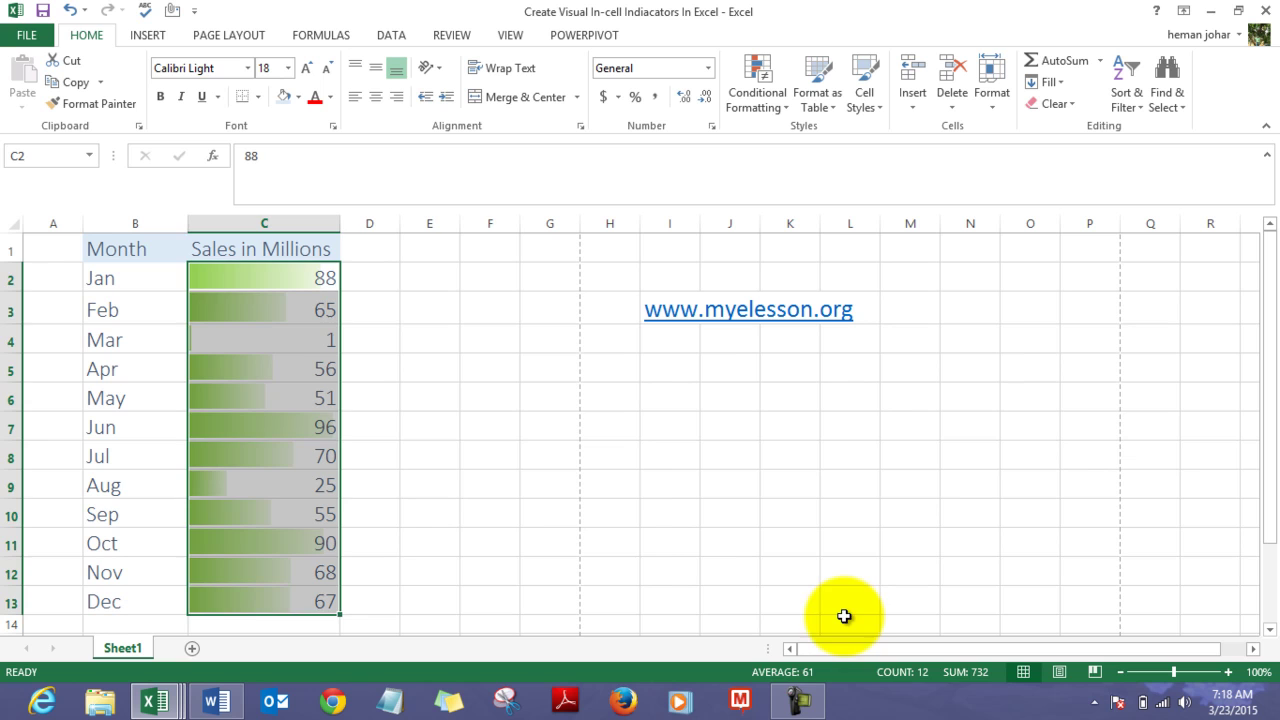
{"action": "left_click", "coordinate": [470, 426]}
{"action": "key", "text": "Left"}
{"action": "key", "text": "Left"}
{"action": "key", "text": "Up"}
{"action": "key", "text": "Up"}
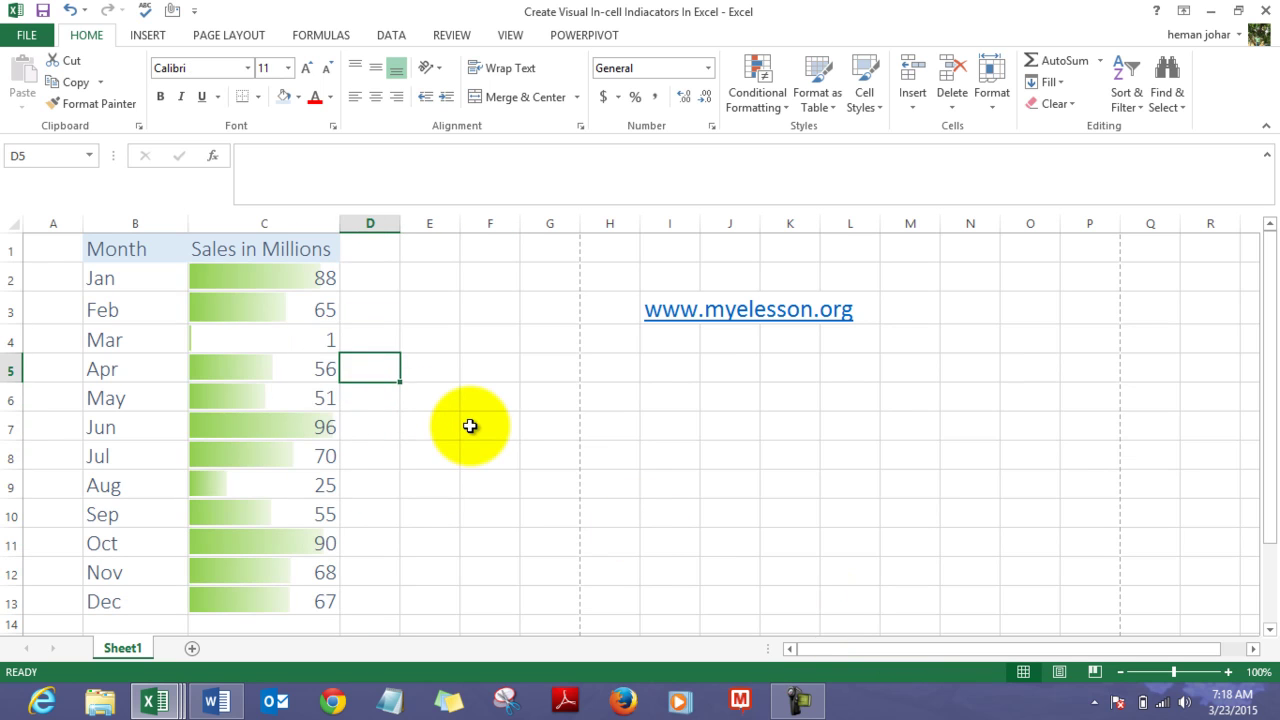
{"action": "left_click", "coordinate": [312, 280]}
{"action": "key", "text": "Down"}
{"action": "key", "text": "Down"}
{"action": "key", "text": "Down"}
{"action": "key", "text": "Down"}
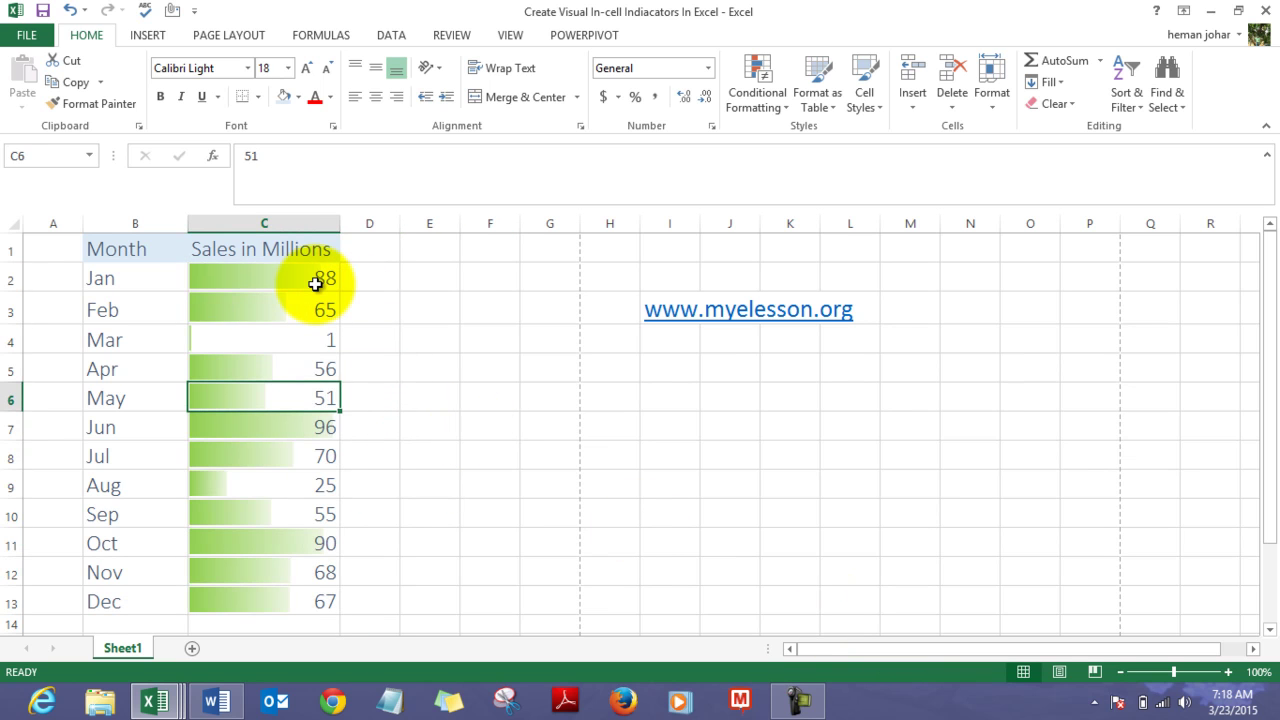
{"action": "key", "text": "Down"}
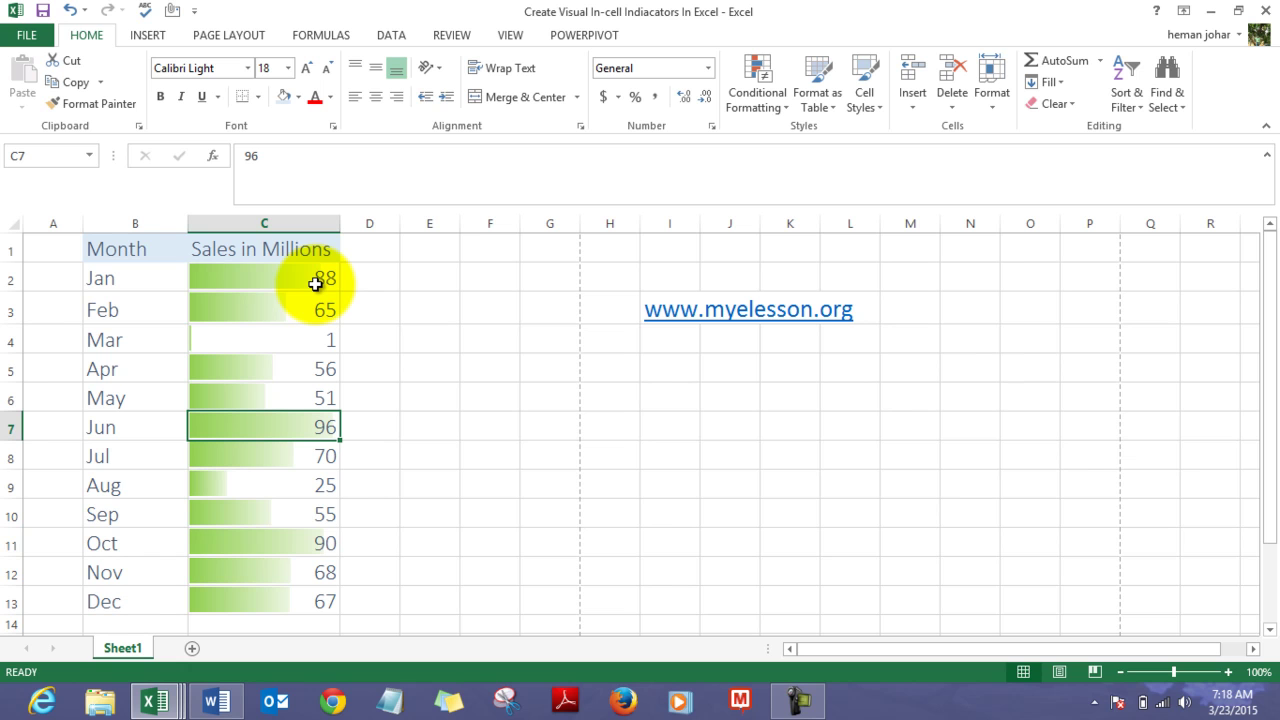
{"action": "key", "text": "Down"}
{"action": "key", "text": "Down"}
{"action": "key", "text": "Down"}
{"action": "key", "text": "Down"}
{"action": "key", "text": "Down"}
{"action": "key", "text": "Down"}
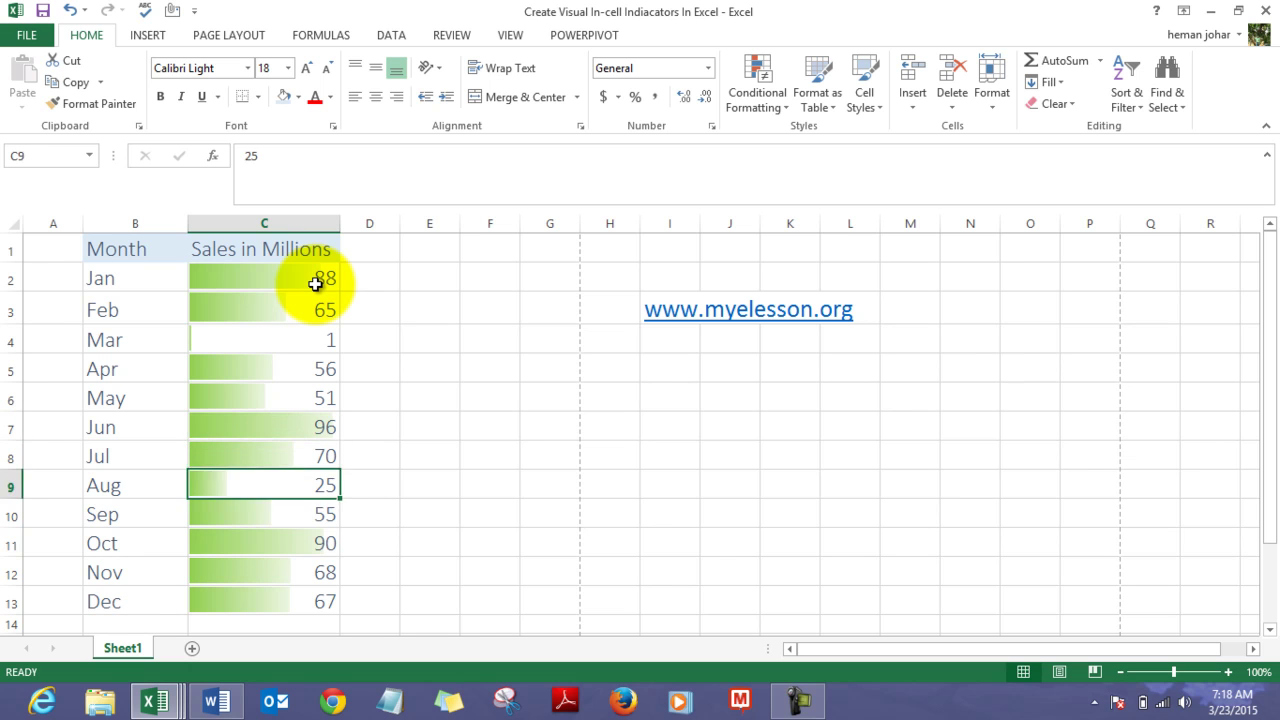
{"action": "key", "text": "Up"}
{"action": "key", "text": "Up"}
{"action": "key", "text": "Up"}
{"action": "key", "text": "Up"}
{"action": "key", "text": "Up"}
{"action": "key", "text": "Up"}
{"action": "key", "text": "Up"}
{"action": "key", "text": "Up"}
{"action": "key", "text": "Up"}
{"action": "key", "text": "Up"}
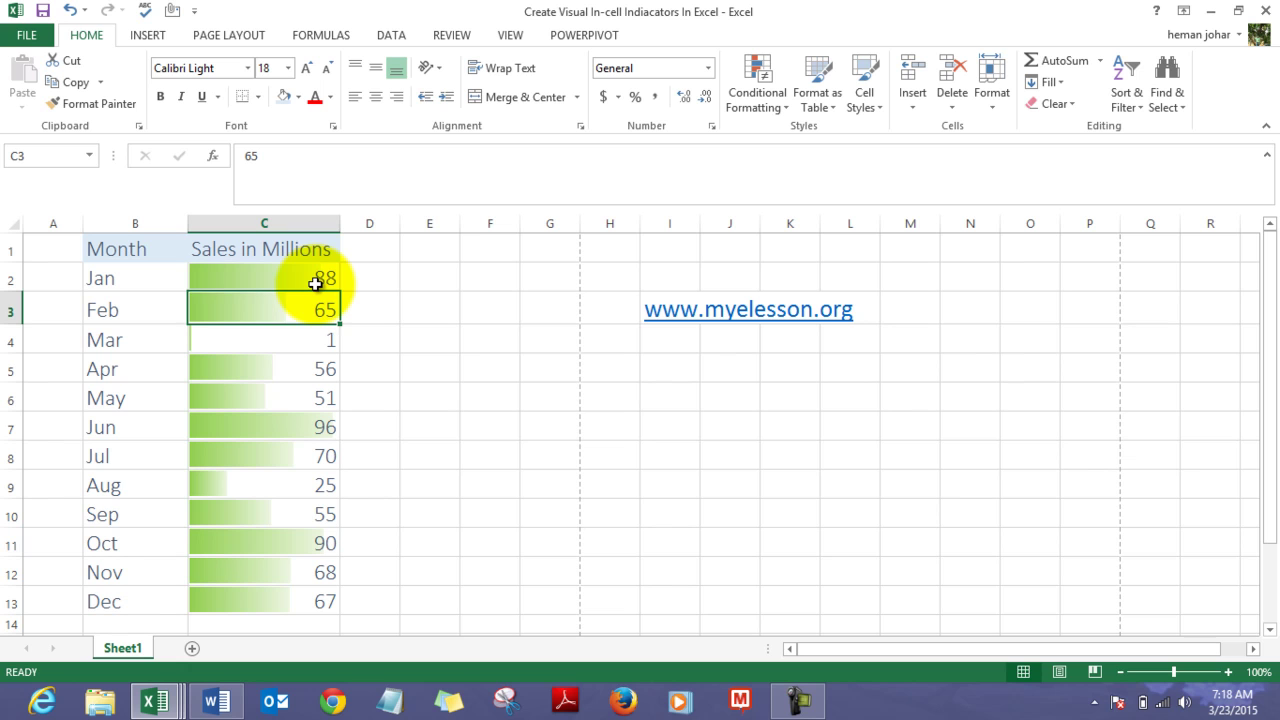
{"action": "key", "text": "Up"}
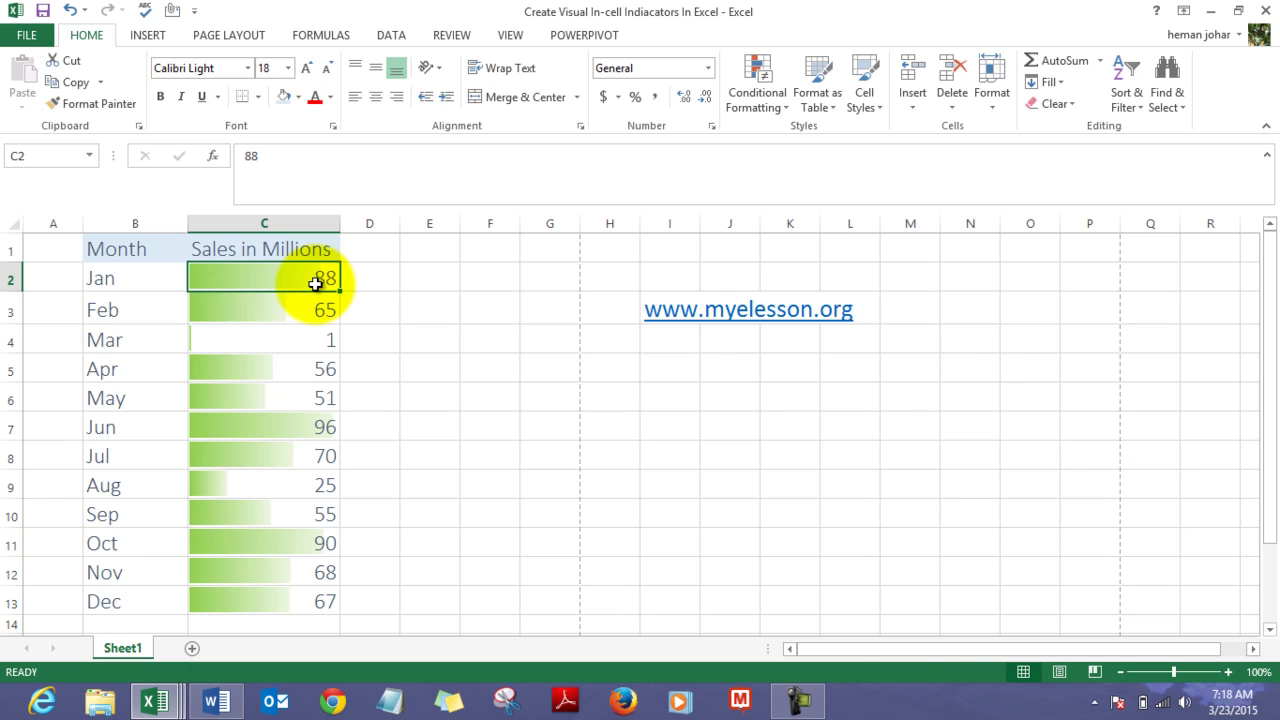
{"action": "key", "text": "shift+Down"}
{"action": "key", "text": "shift+Down"}
{"action": "key", "text": "shift+Down"}
{"action": "key", "text": "shift+Down"}
{"action": "key", "text": "shift+Down"}
{"action": "key", "text": "shift+Down"}
{"action": "key", "text": "shift+Down"}
{"action": "key", "text": "shift+Down"}
{"action": "key", "text": "shift+Down"}
{"action": "key", "text": "shift+Down"}
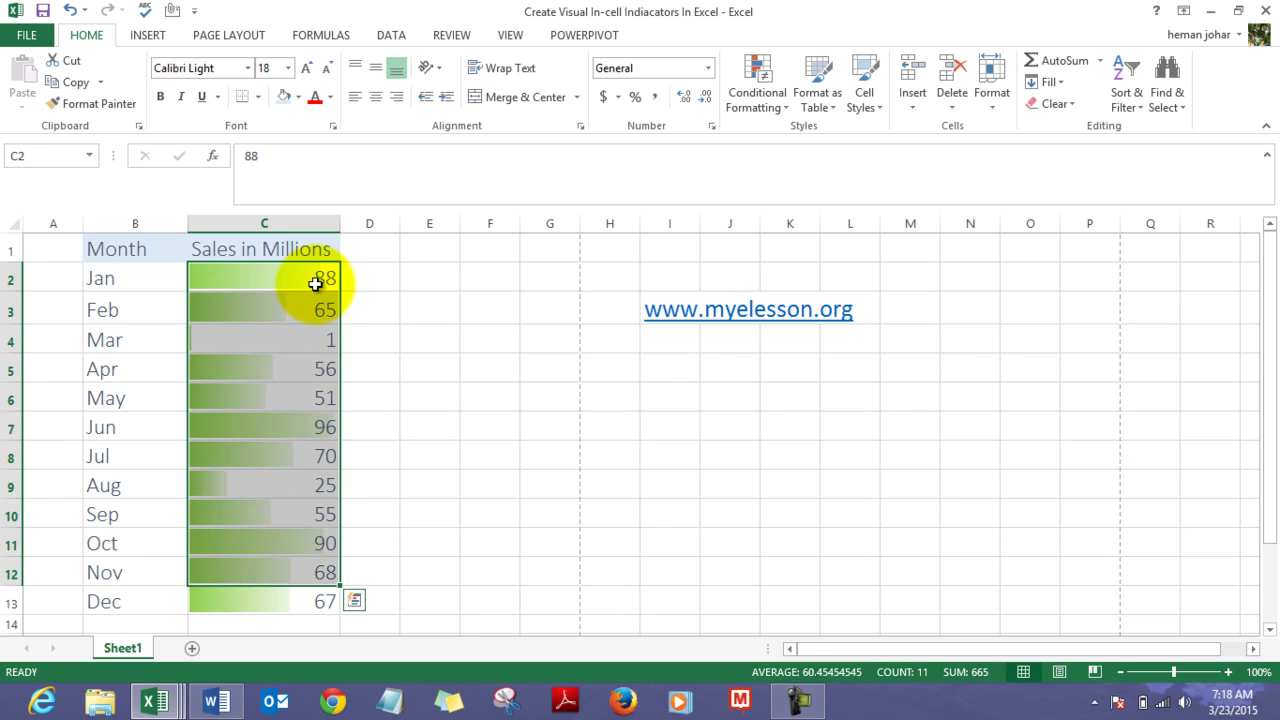
{"action": "key", "text": "shift+Down"}
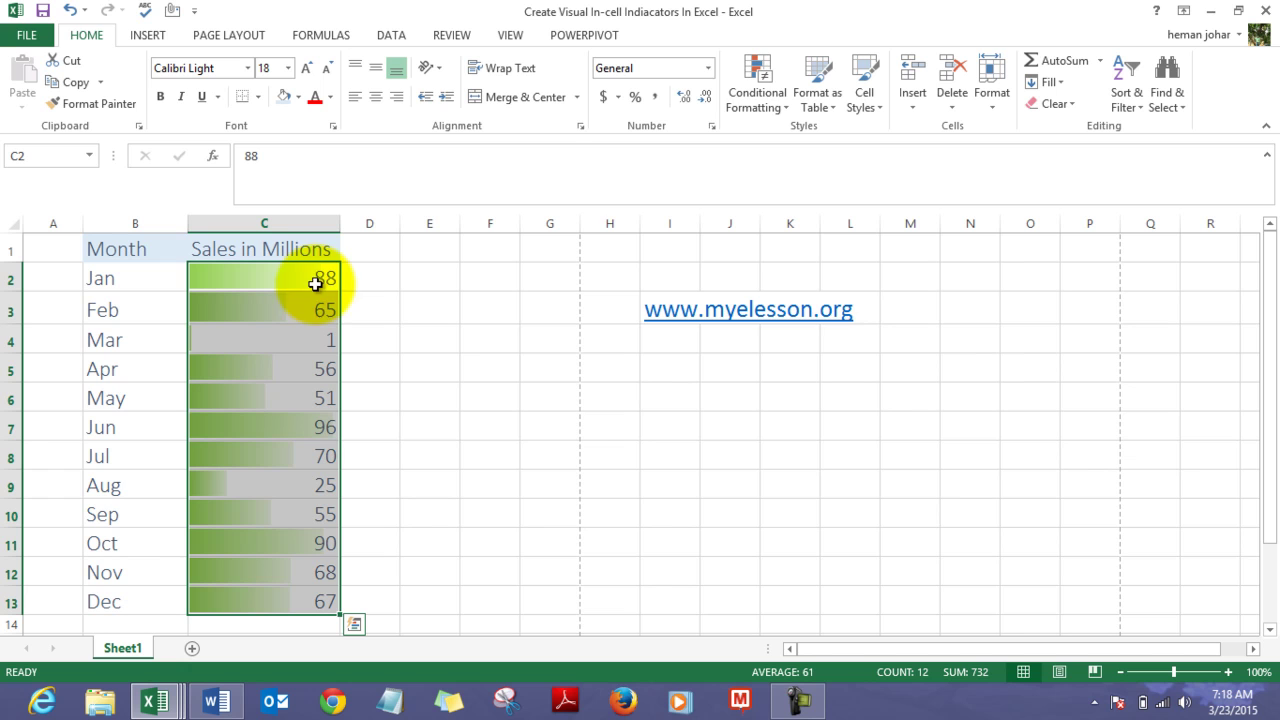
Edit the existing Data Bar rule to use light blue bars with Show Bar Only, and apply it
{"action": "left_click", "coordinate": [760, 106]}
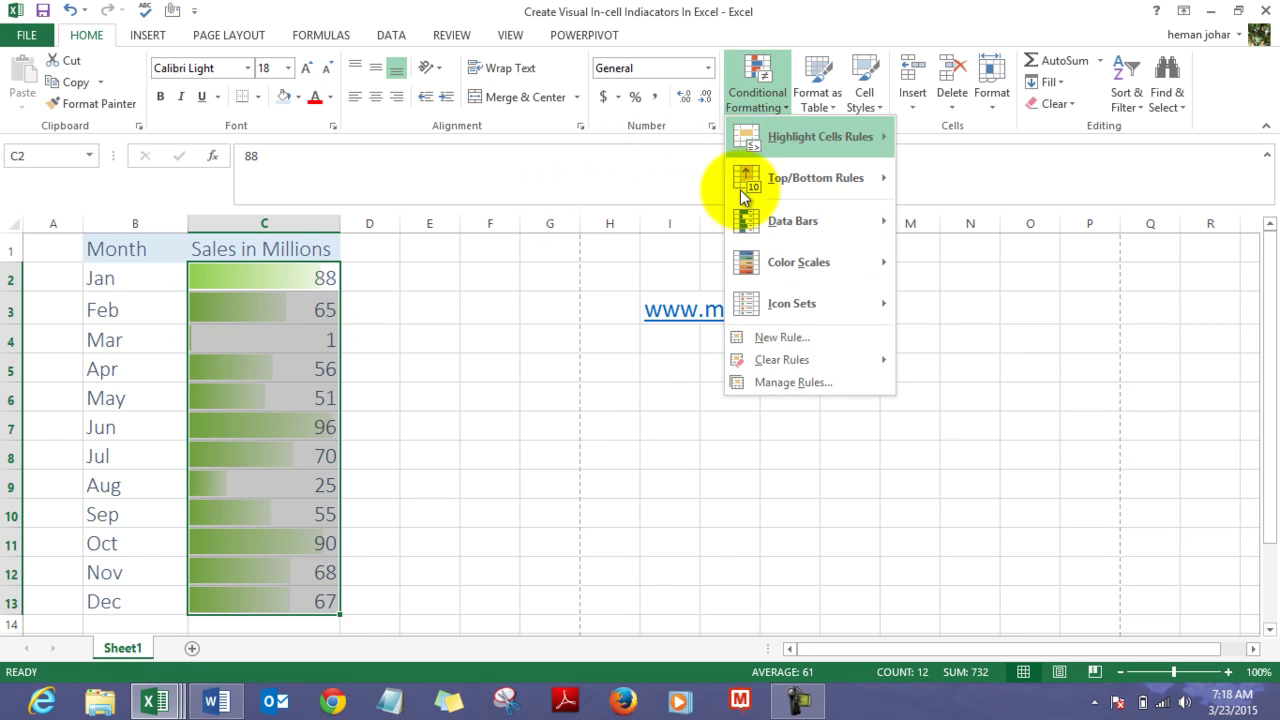
{"action": "left_click", "coordinate": [781, 384]}
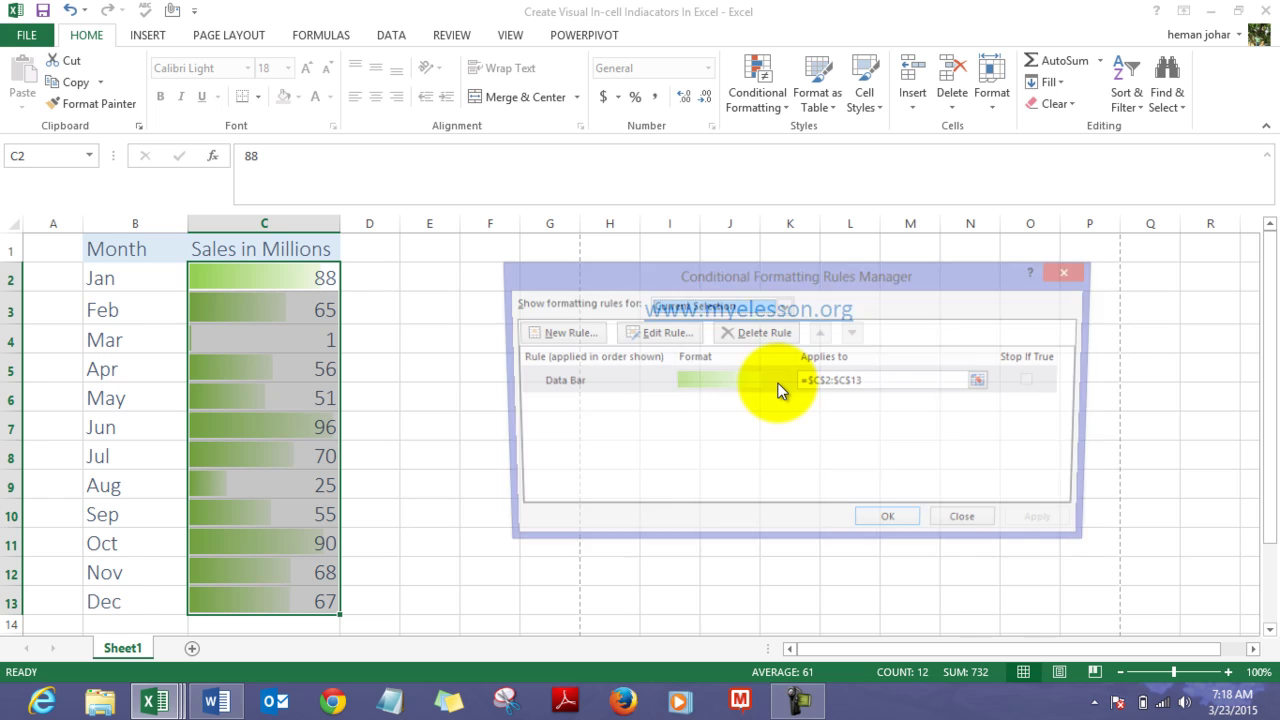
{"action": "left_click", "coordinate": [700, 392]}
{"action": "double_click", "coordinate": [700, 390]}
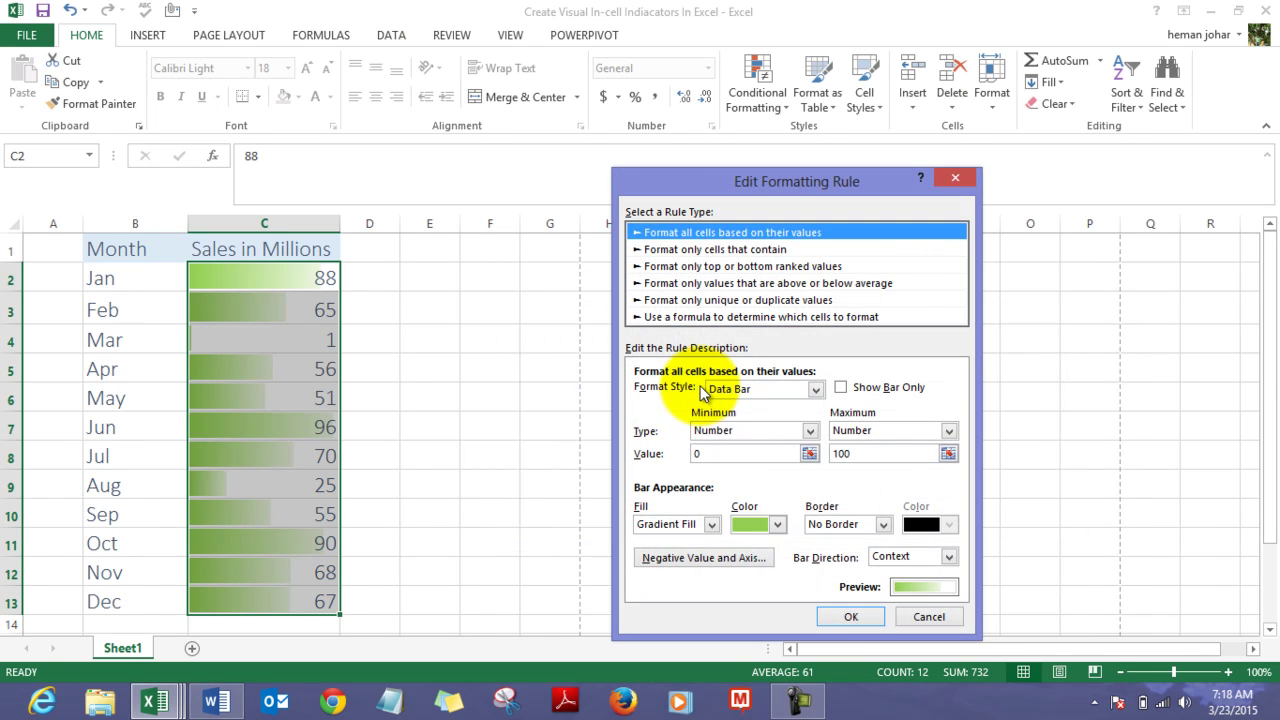
{"action": "left_click", "coordinate": [779, 527]}
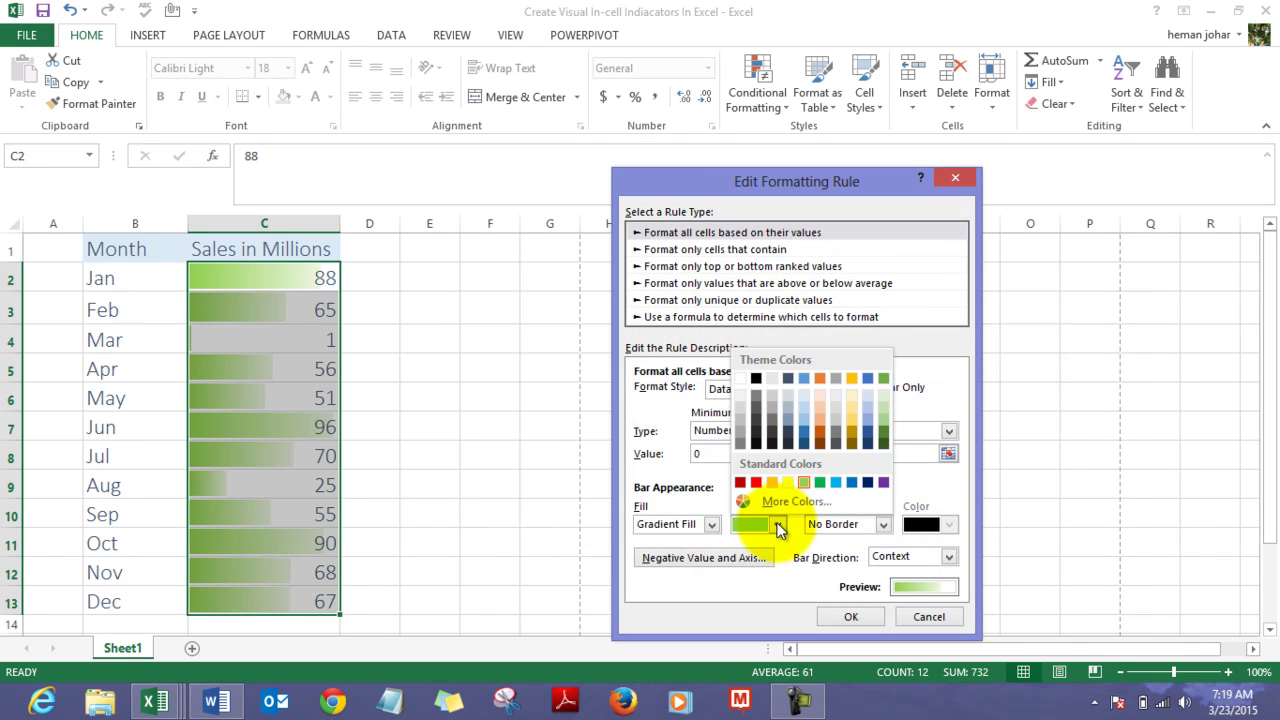
{"action": "left_click", "coordinate": [836, 482]}
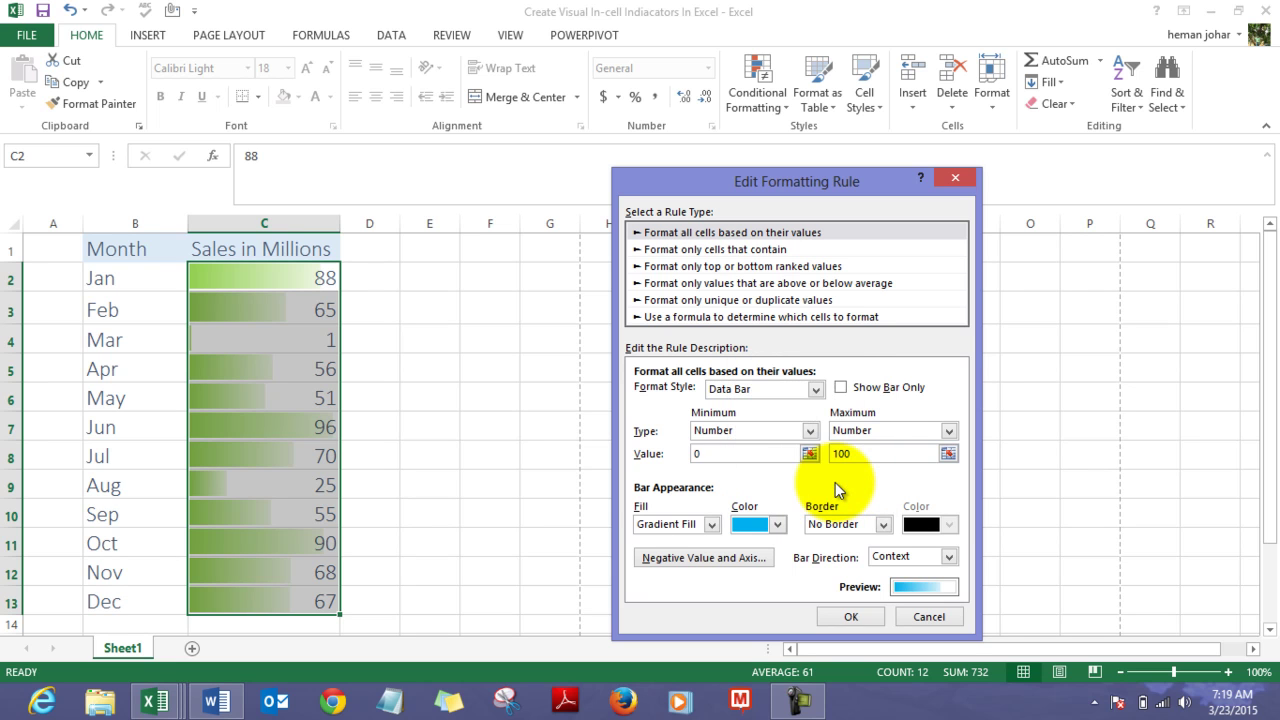
{"action": "left_click", "coordinate": [840, 387]}
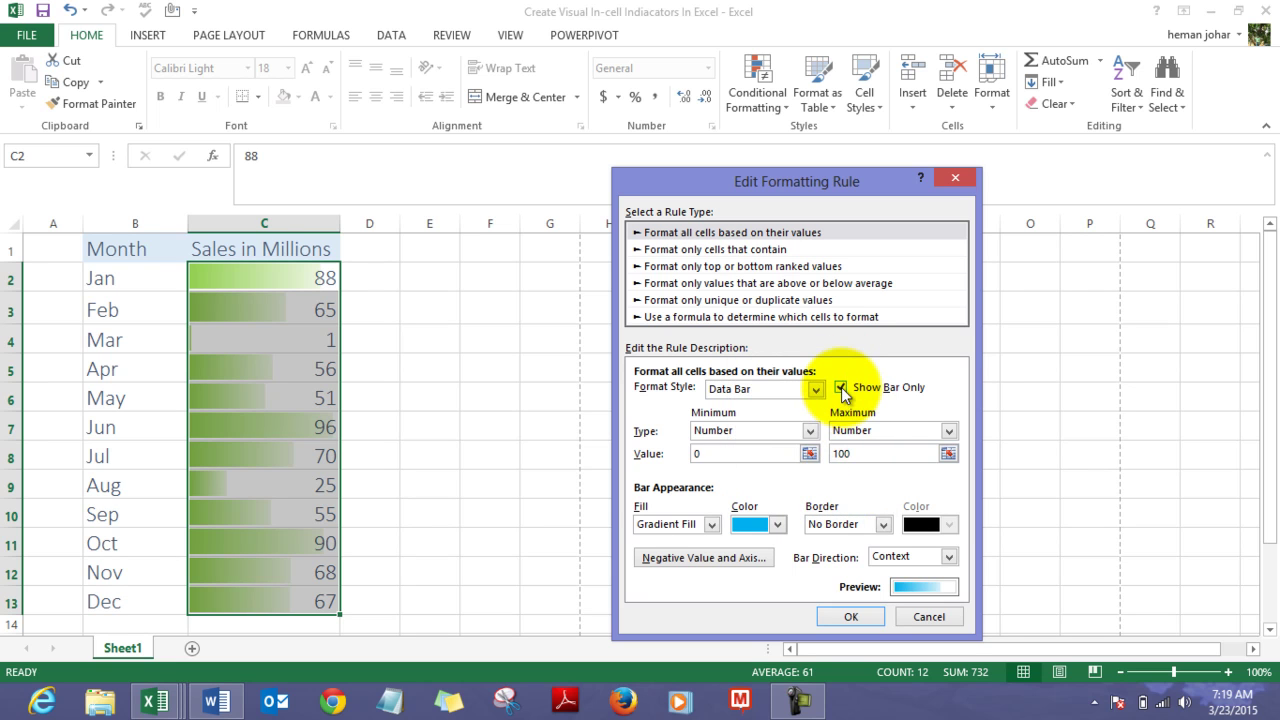
{"action": "left_click", "coordinate": [852, 615]}
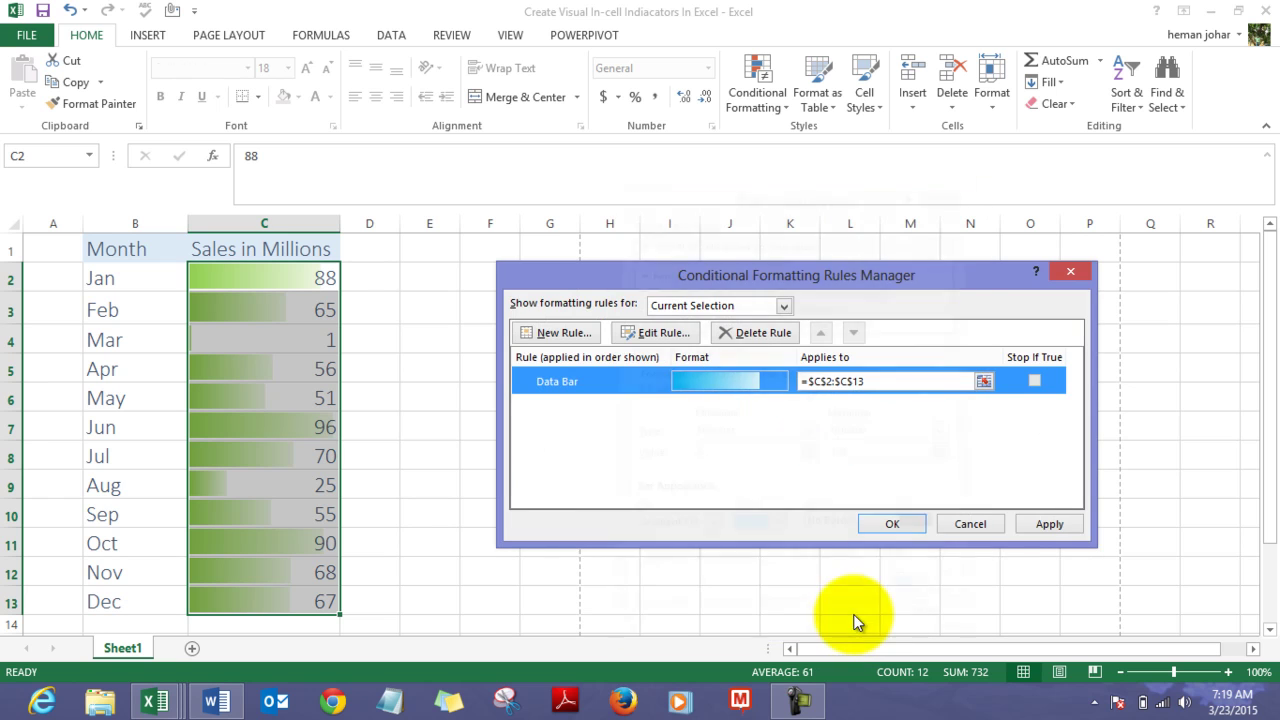
{"action": "left_click", "coordinate": [1035, 538]}
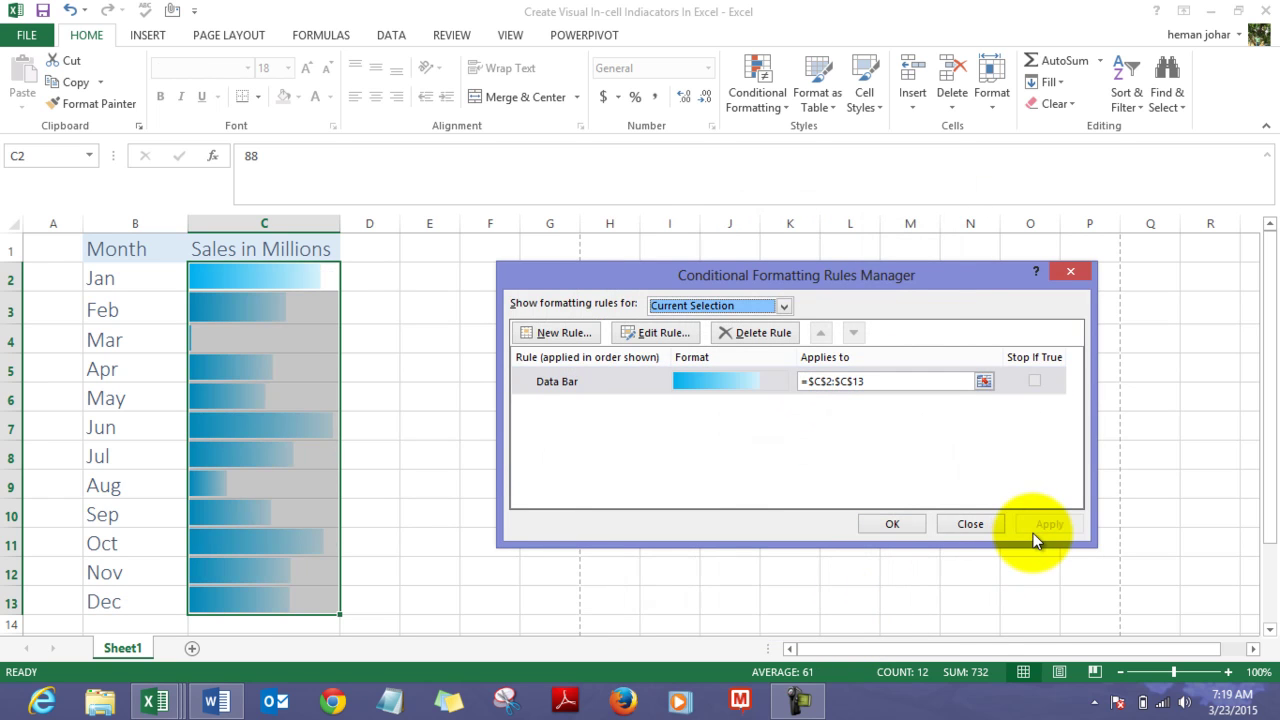
{"action": "left_click", "coordinate": [891, 526]}
Reveal the hidden May sales value of 51 by editing its cell
{"action": "left_click", "coordinate": [440, 462]}
{"action": "key", "text": "Left"}
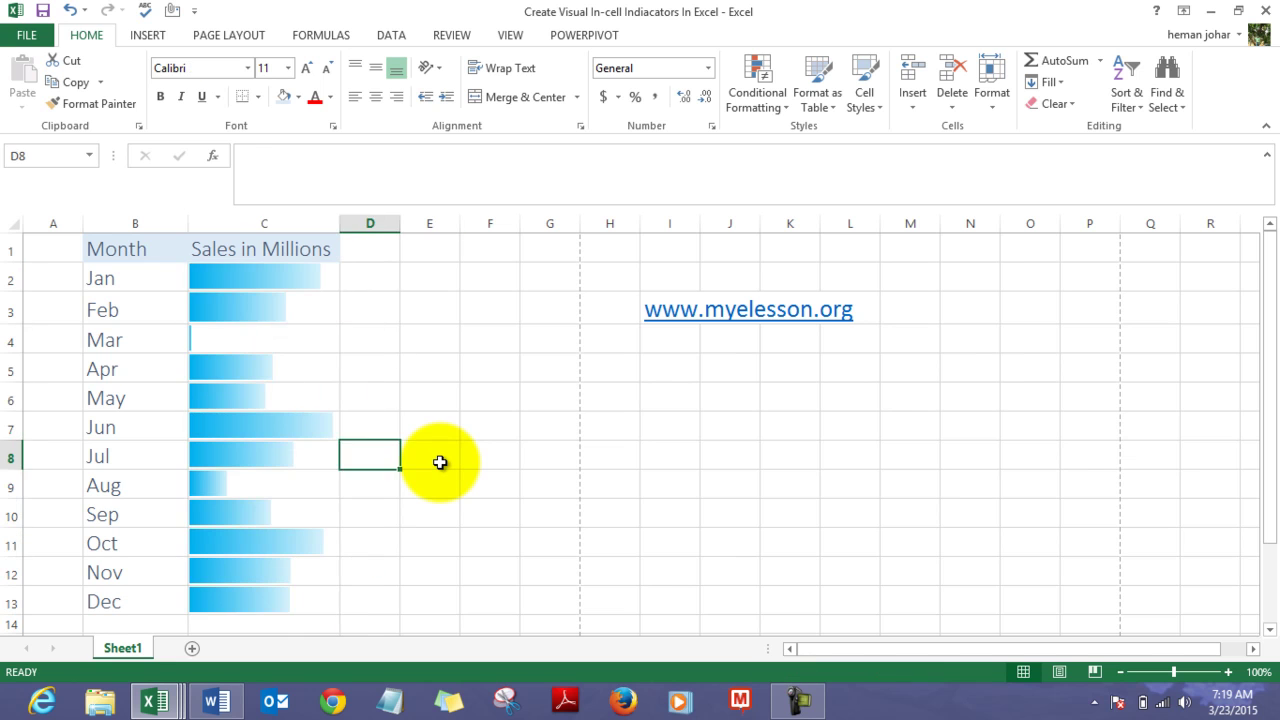
{"action": "key", "text": "Up"}
{"action": "key", "text": "Up"}
{"action": "key", "text": "Up"}
{"action": "key", "text": "Left"}
{"action": "key", "text": "Up"}
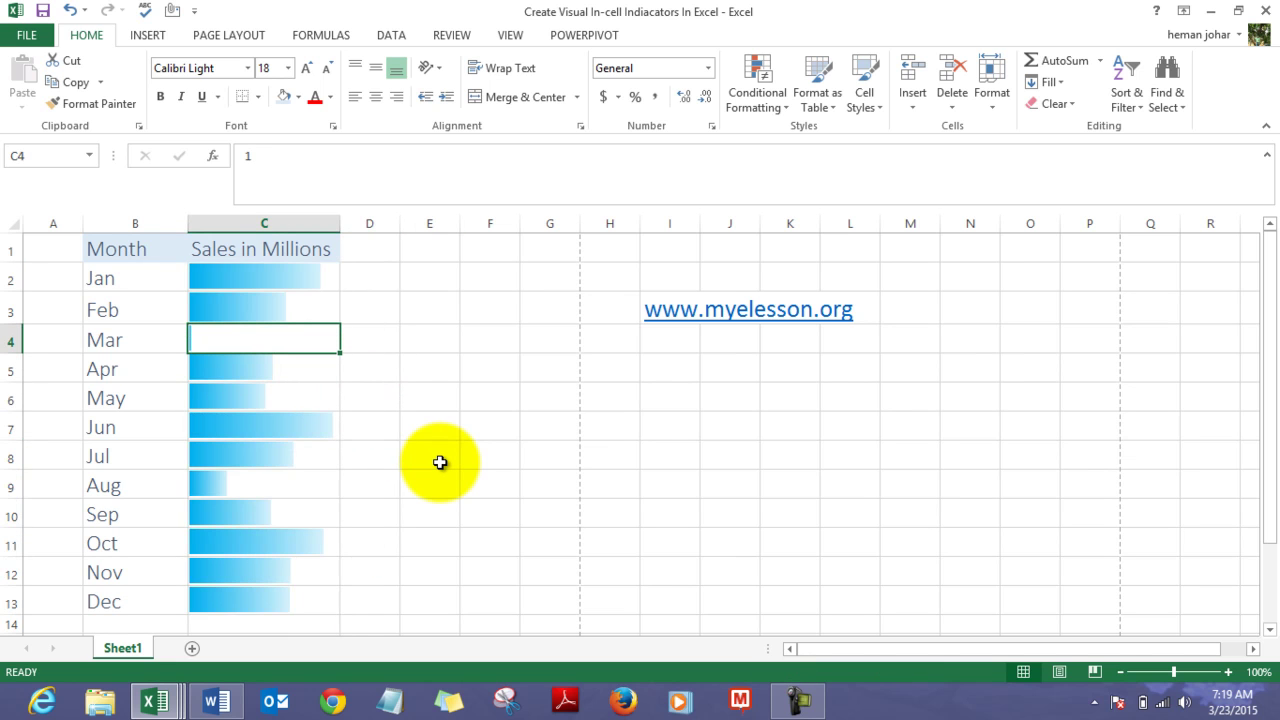
{"action": "left_click", "coordinate": [279, 386]}
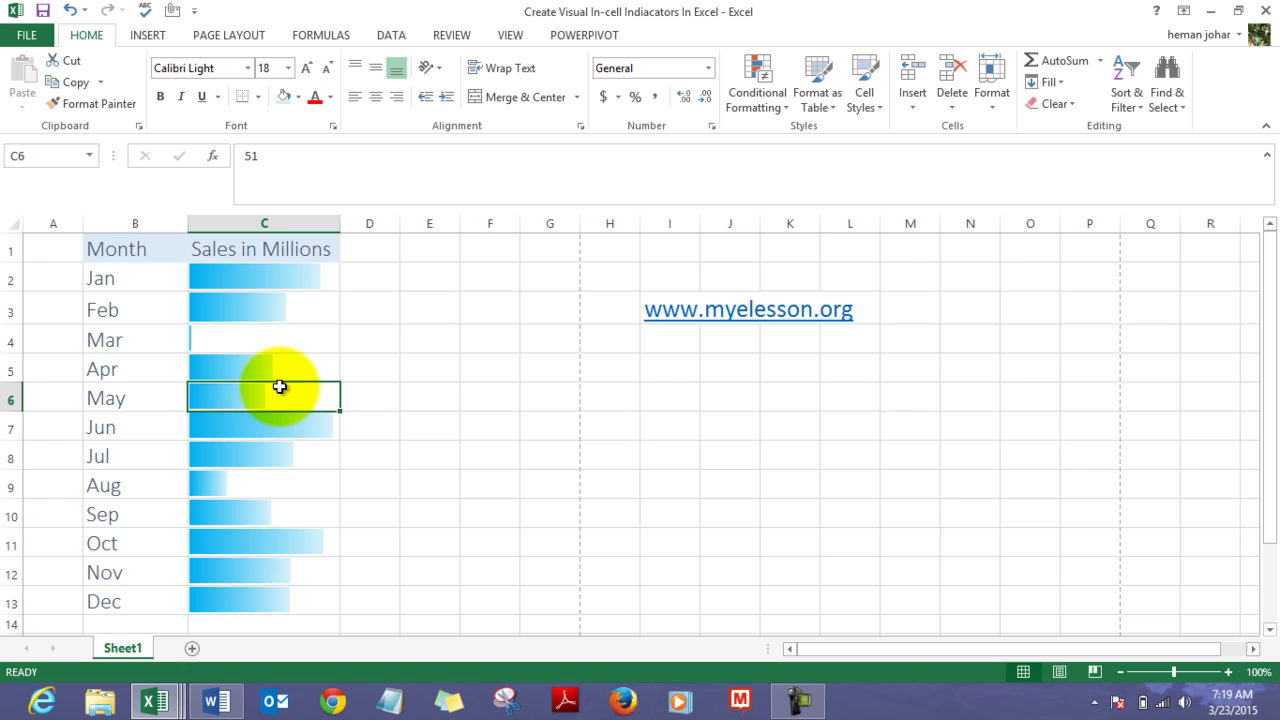
{"action": "double_click", "coordinate": [280, 387]}
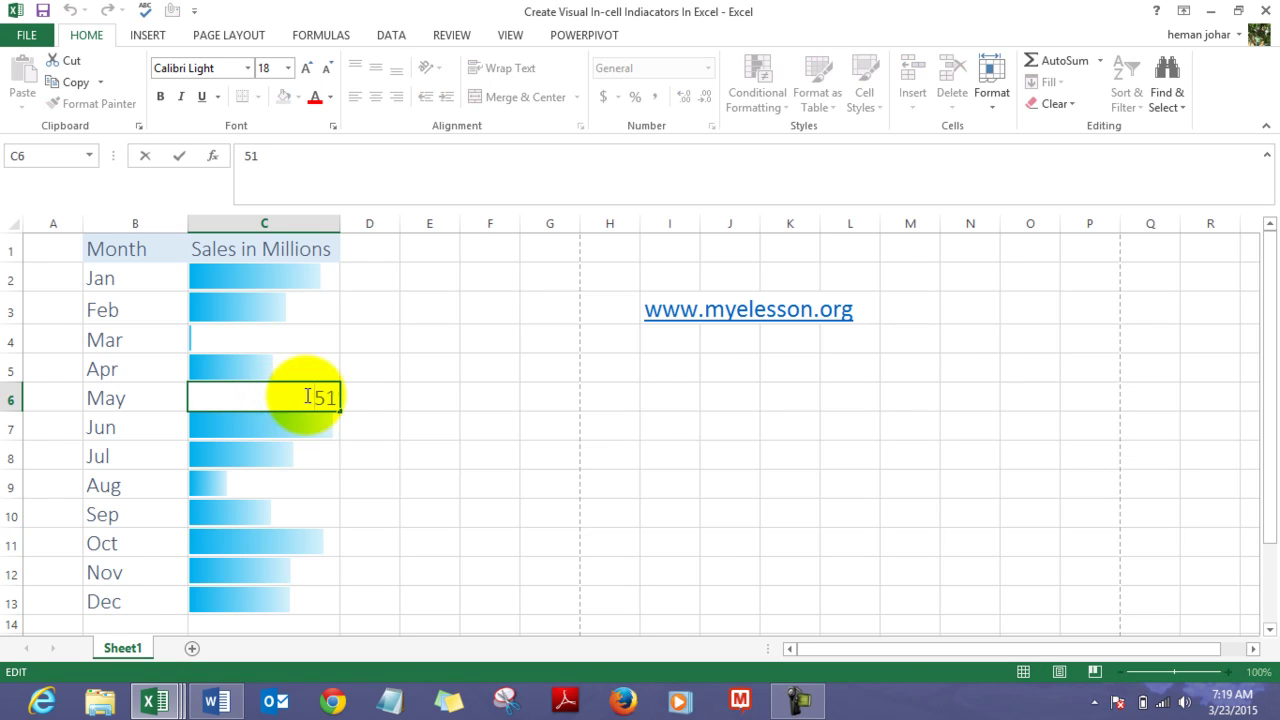
Confirm March's value of 1 and restore the green bars with numbers visible
{"action": "left_click", "coordinate": [281, 331]}
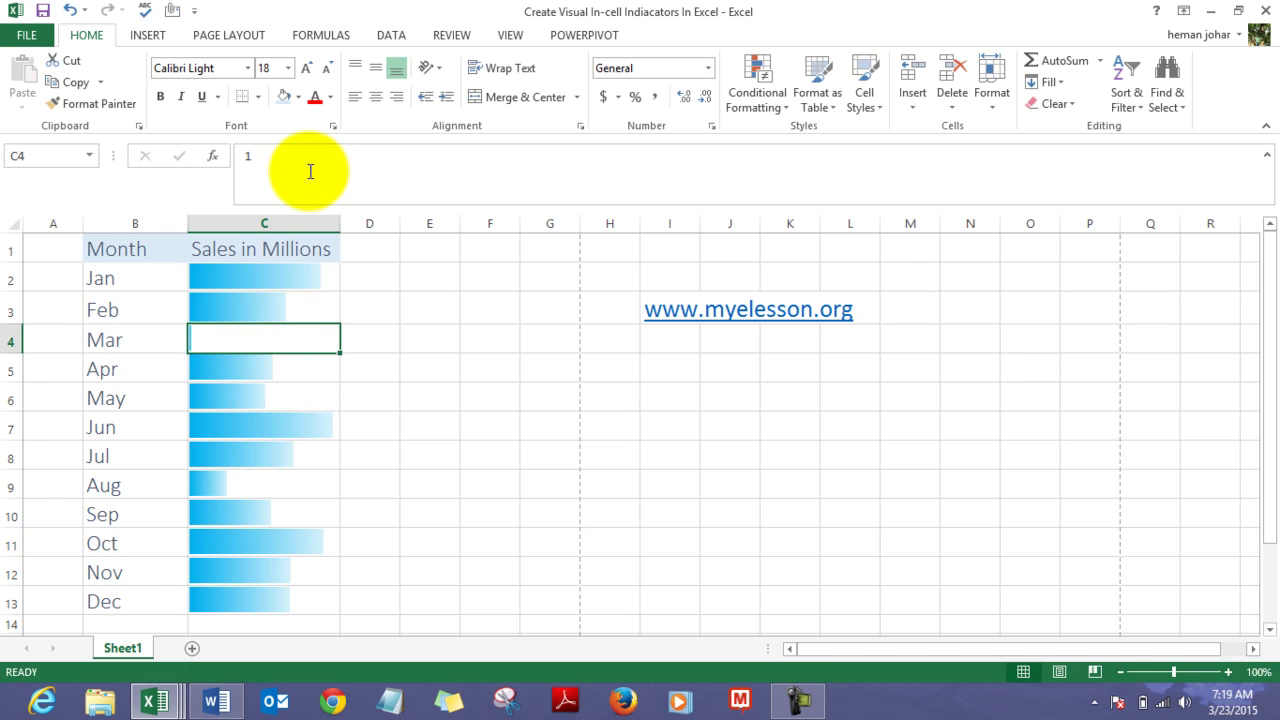
{"action": "left_click", "coordinate": [310, 171]}
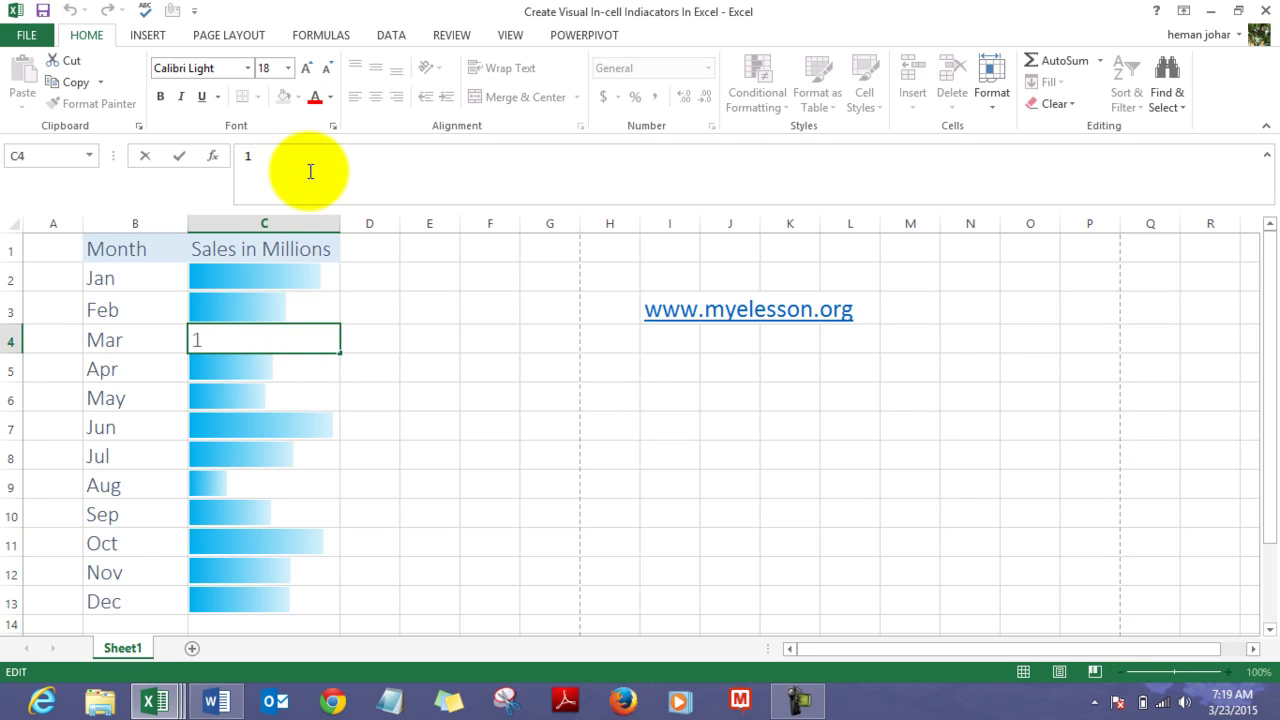
{"action": "key", "text": "Return"}
{"action": "key", "text": "Down"}
{"action": "key", "text": "Down"}
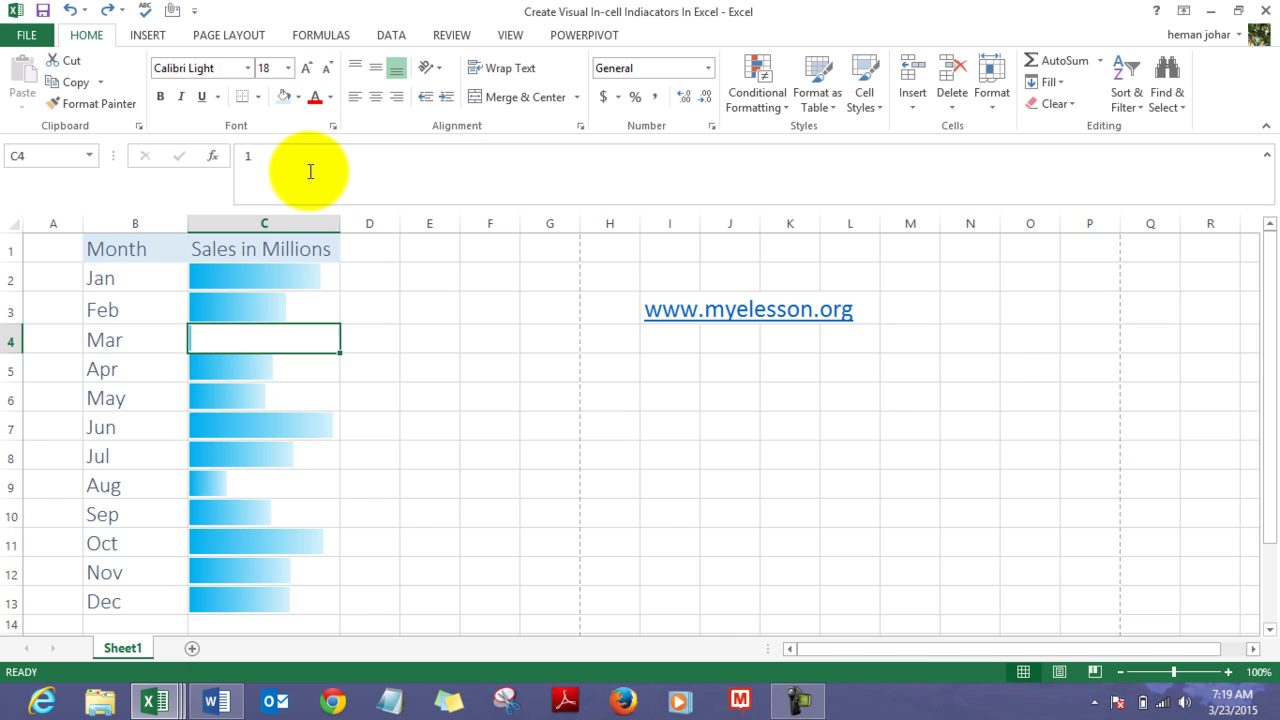
{"action": "key", "text": "Return"}
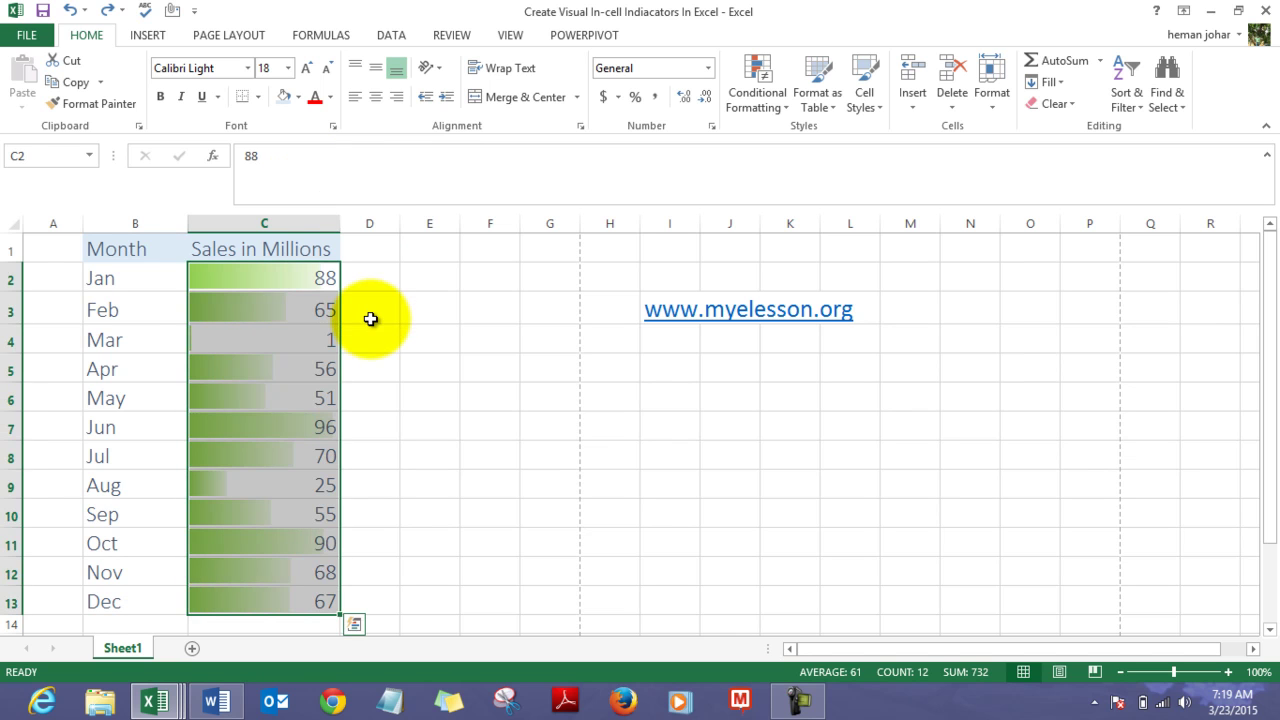
{"action": "left_click", "coordinate": [370, 318]}
{"action": "left_click", "coordinate": [302, 315]}
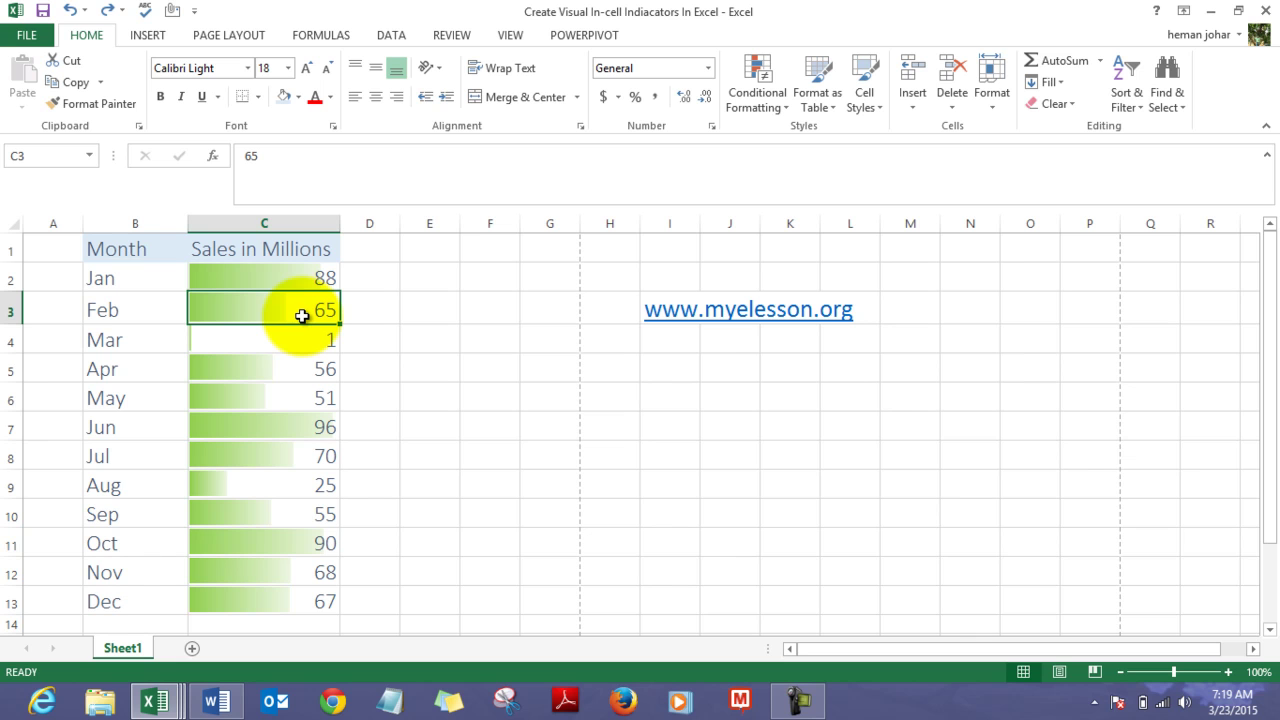
{"action": "key", "text": "Down"}
{"action": "key", "text": "Down"}
{"action": "key", "text": "Down"}
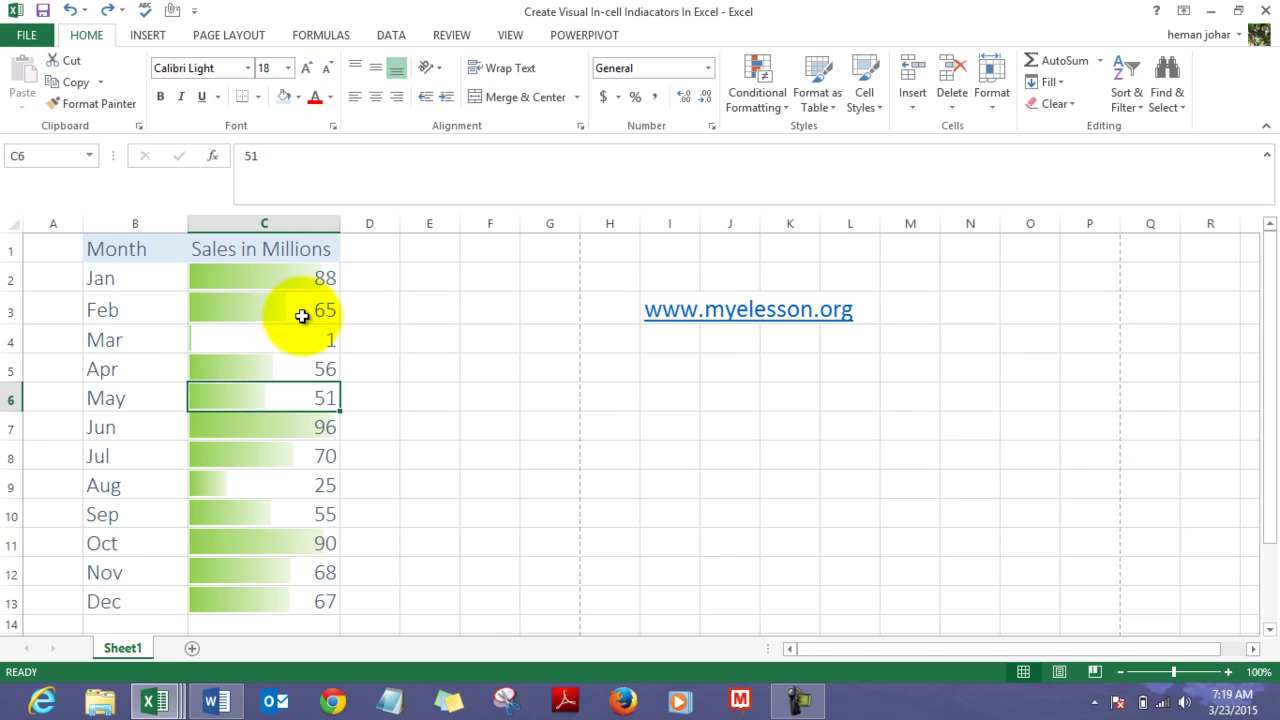